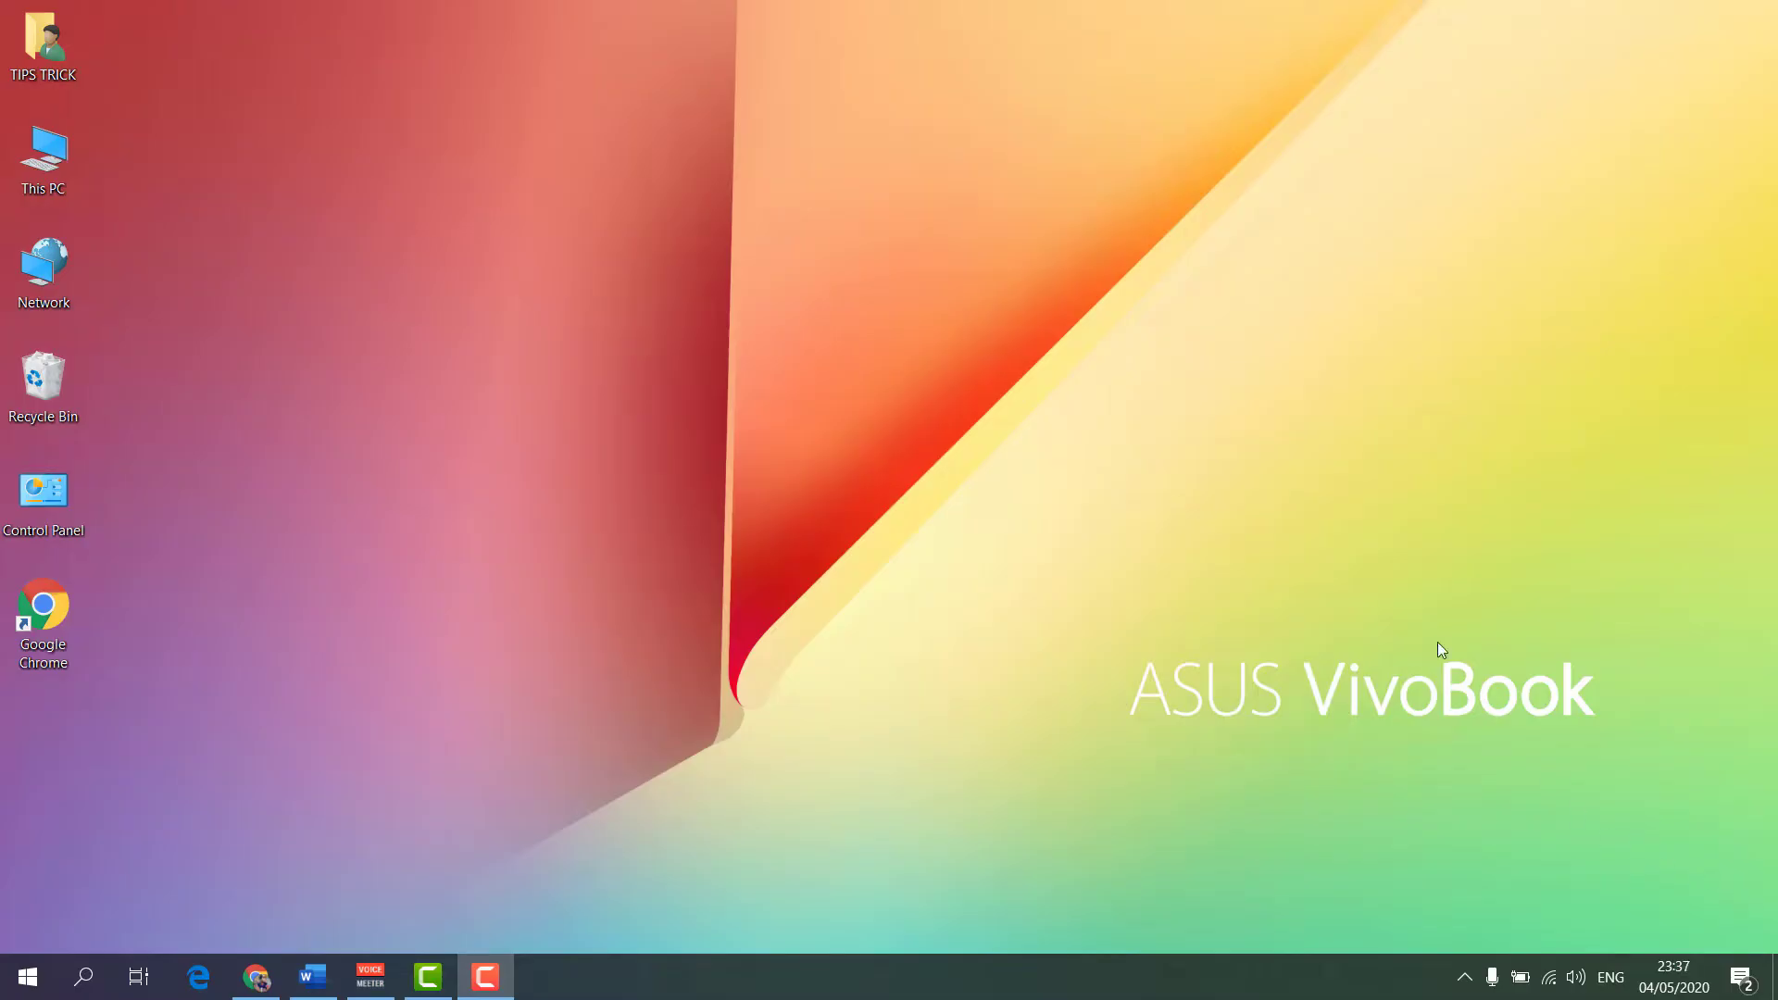
Open Task Manager, select the Microsoft Word process among the running apps, and close Task Manager without ending the task.
{"action": "right_click", "coordinate": [1302, 980]}
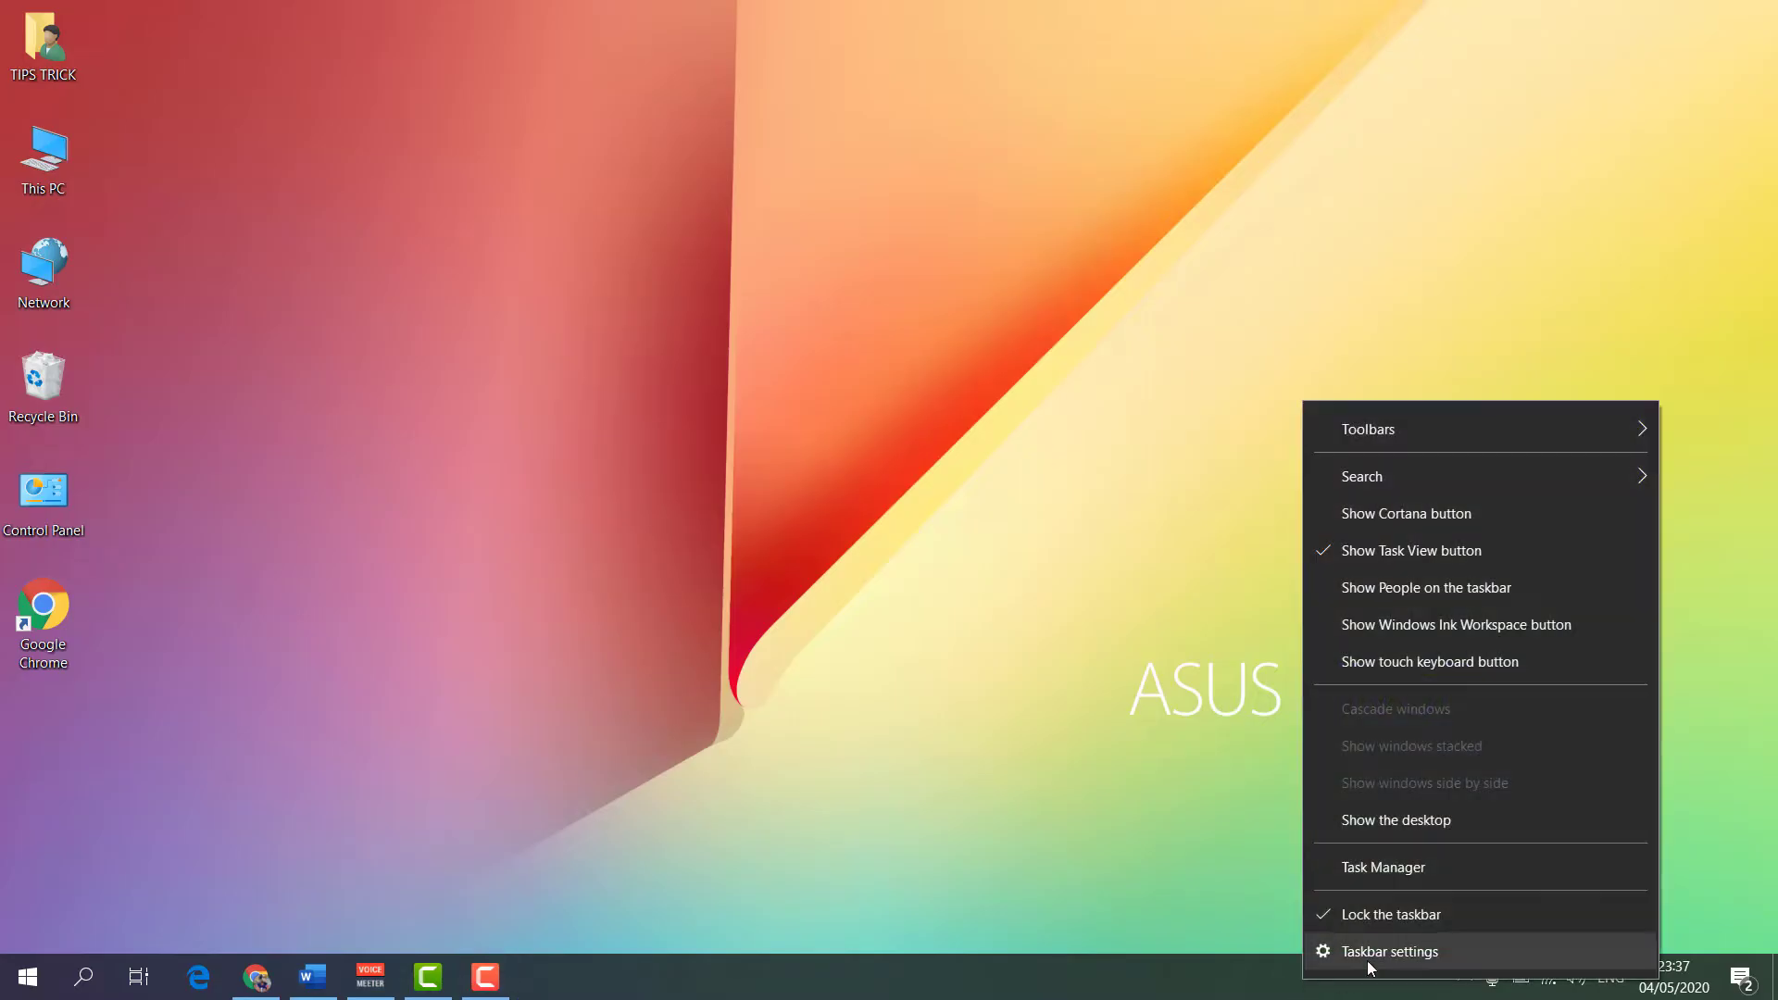
{"action": "left_click", "coordinate": [1422, 870]}
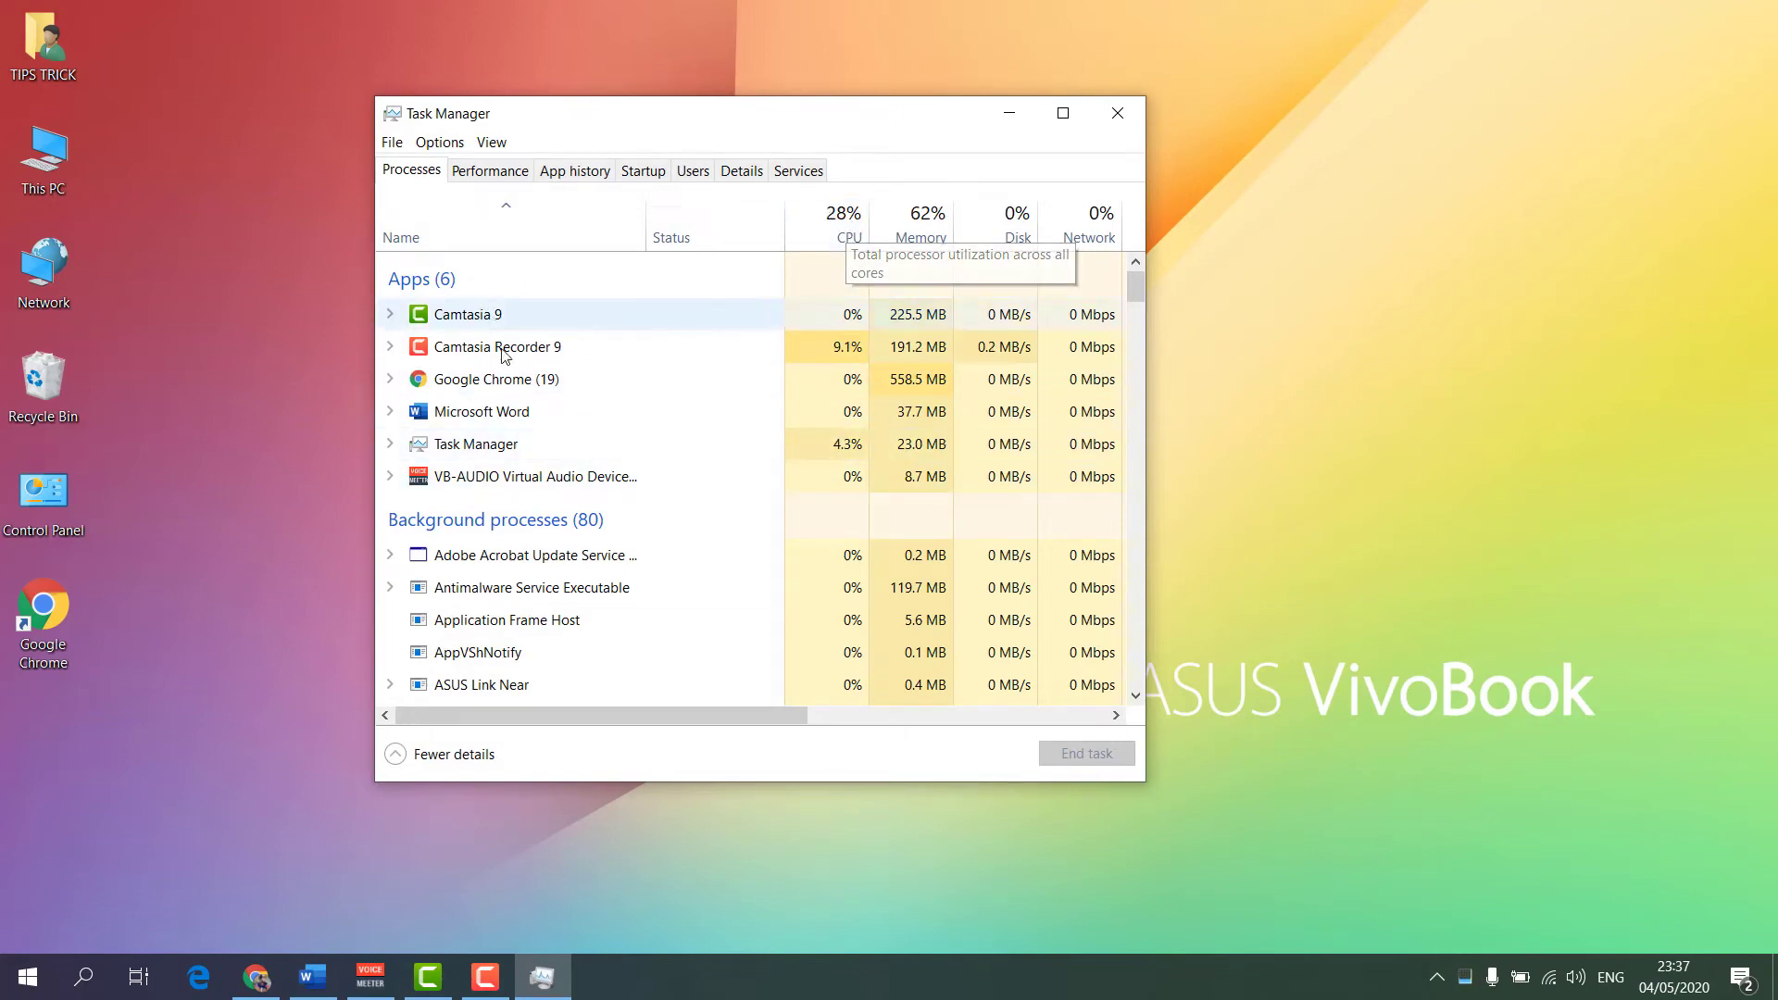
{"action": "left_click", "coordinate": [511, 424]}
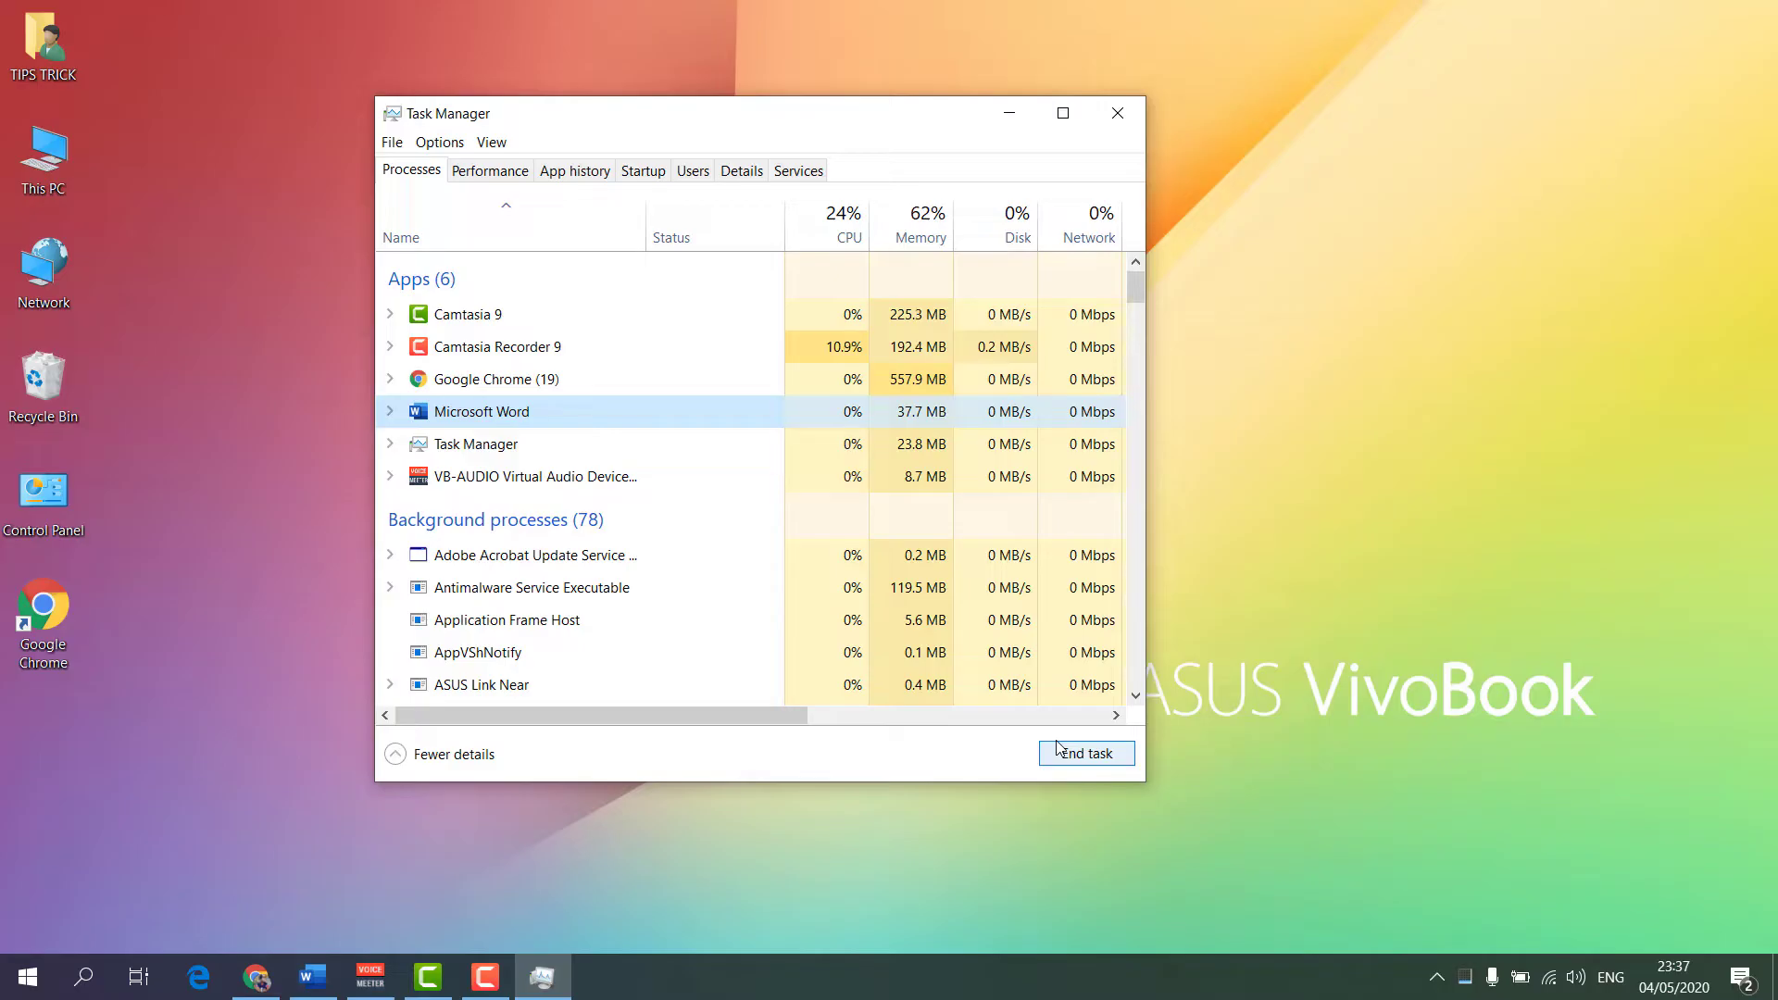
{"action": "left_click", "coordinate": [1119, 114]}
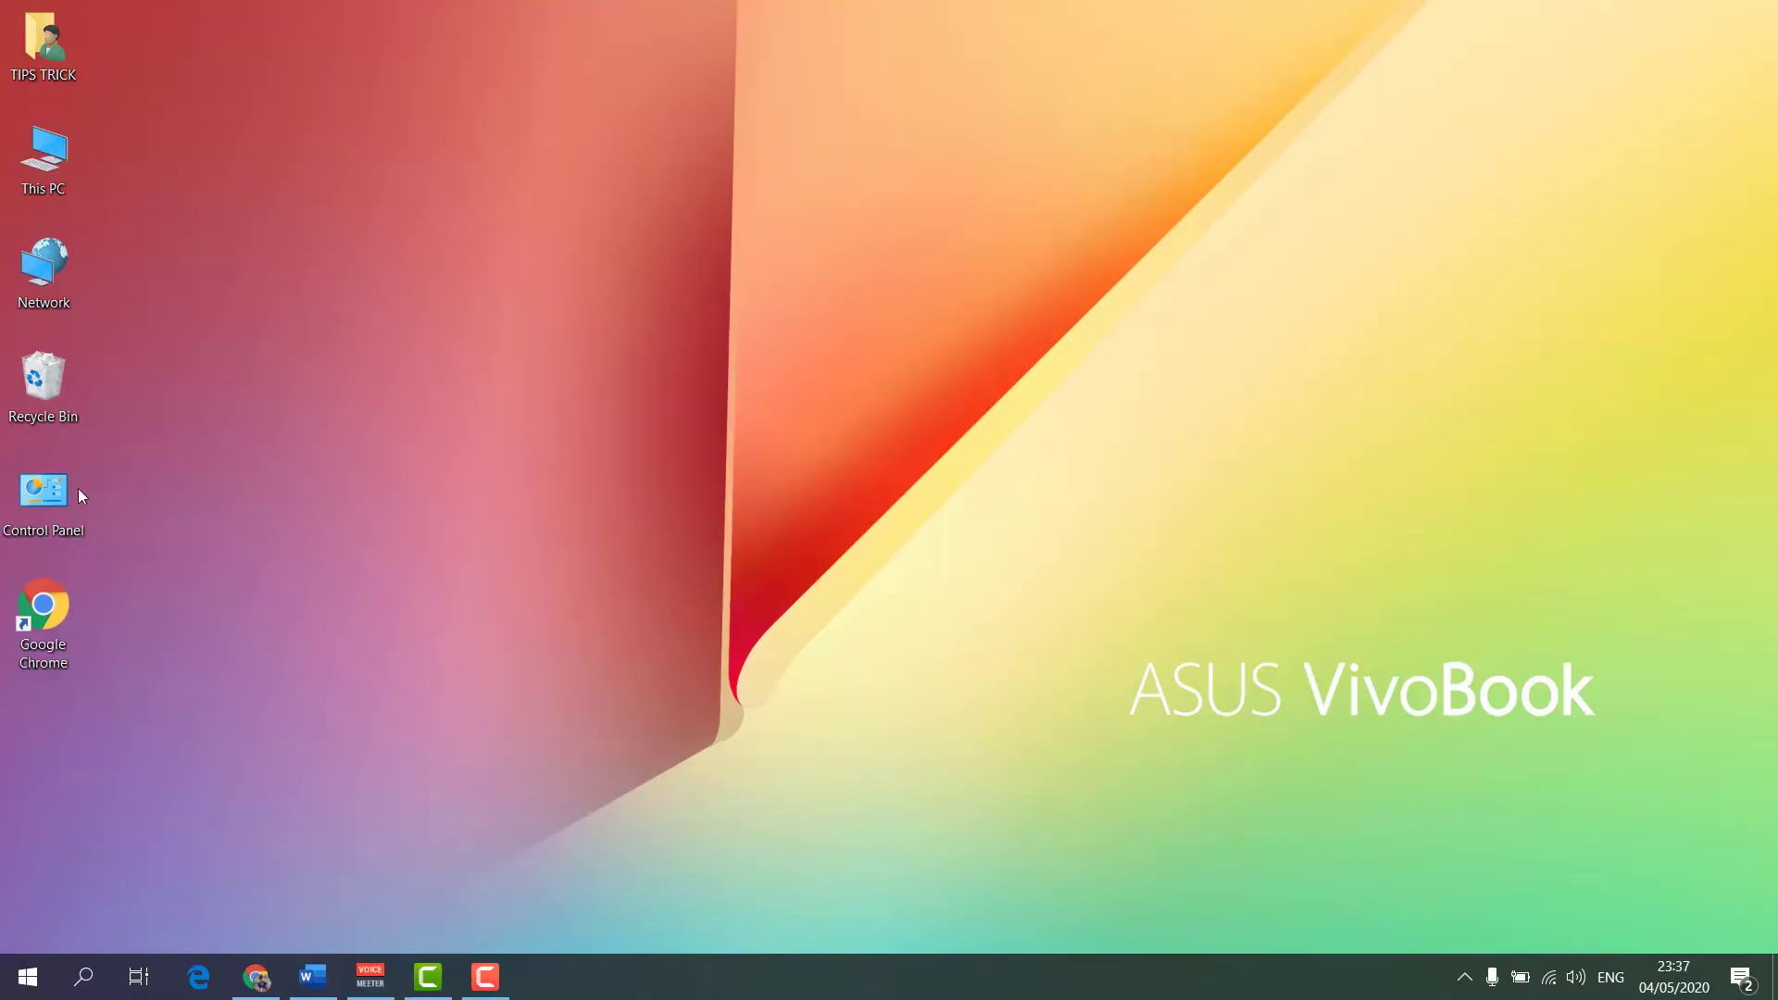
View the repair options for Microsoft Office 365 Business - en-us in Control Panel's Programs and Features, and cancel without repairing.
{"action": "double_click", "coordinate": [78, 489]}
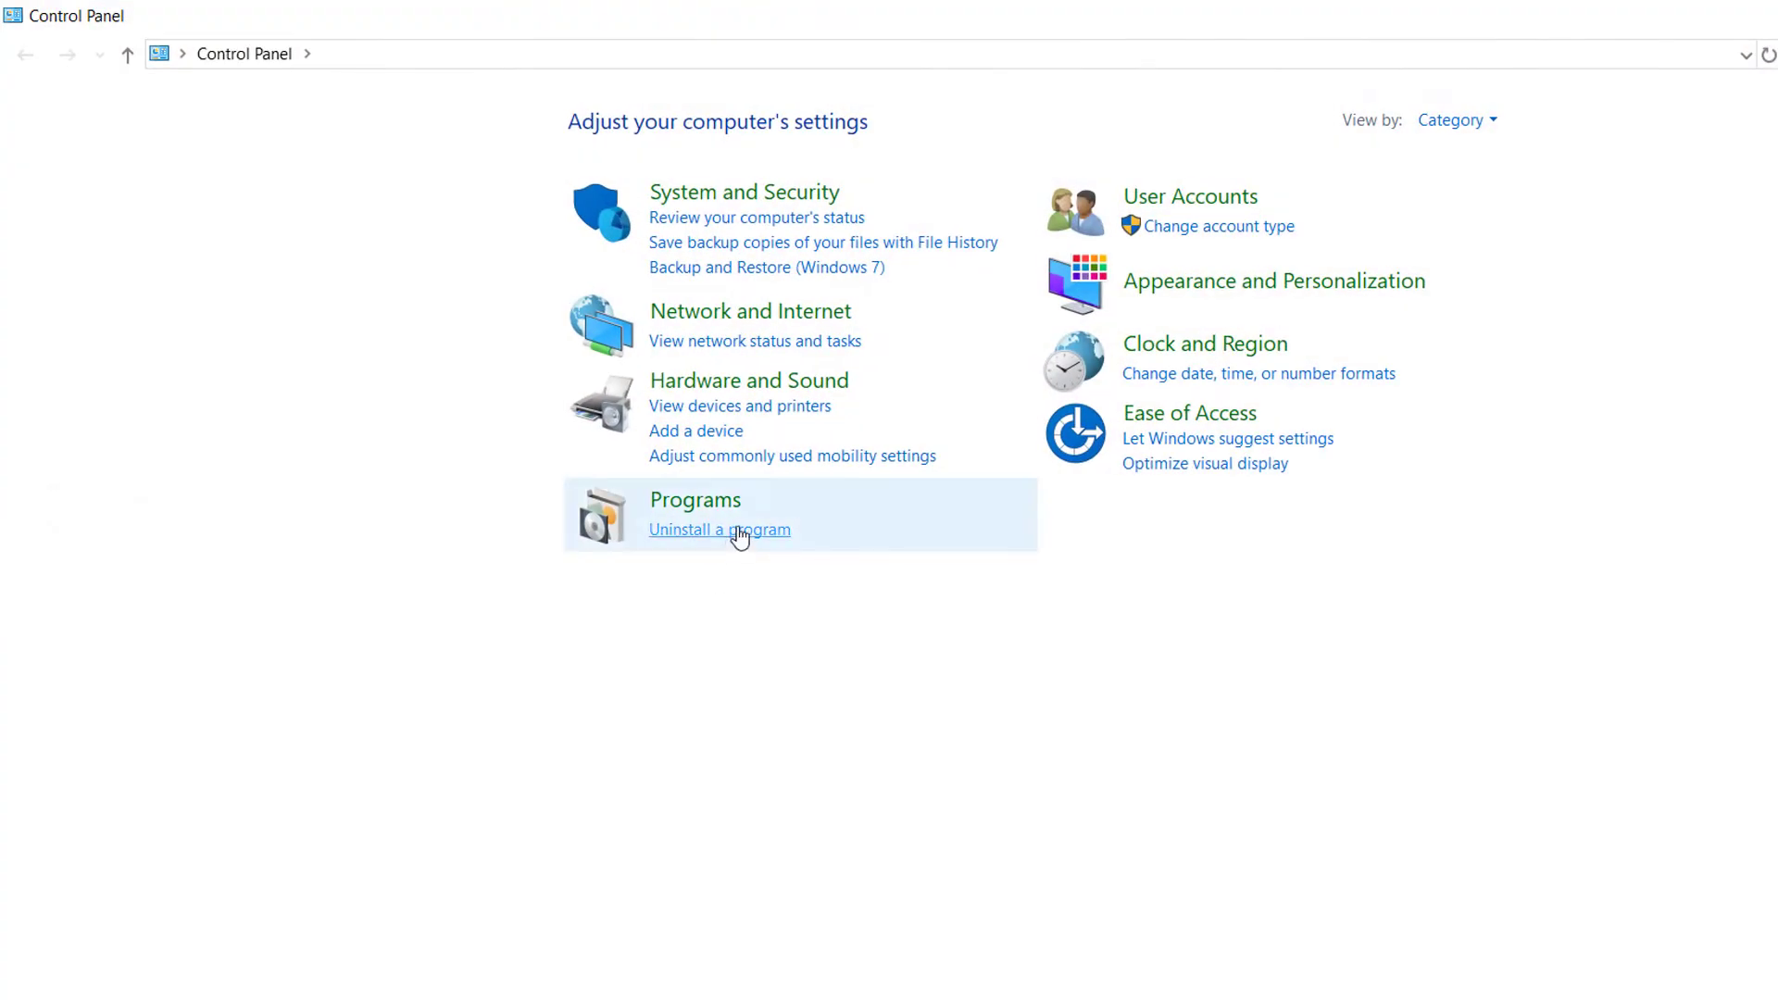
{"action": "left_click", "coordinate": [740, 534]}
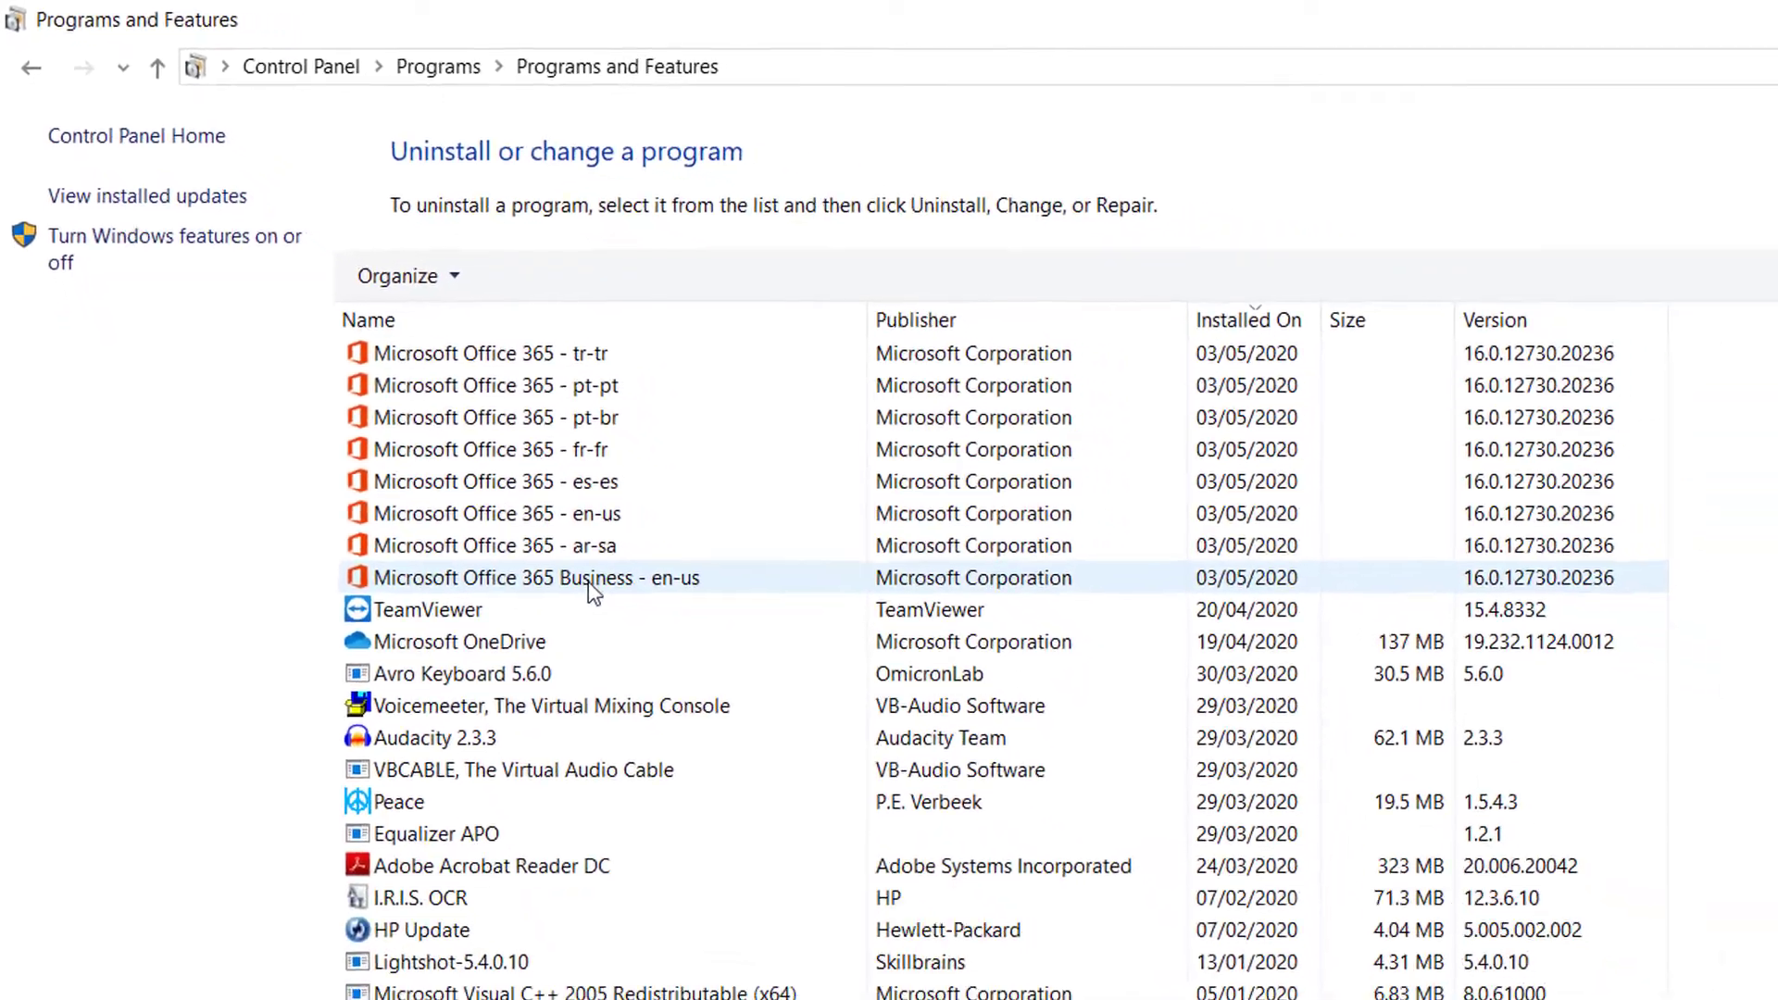
{"action": "left_click", "coordinate": [590, 584]}
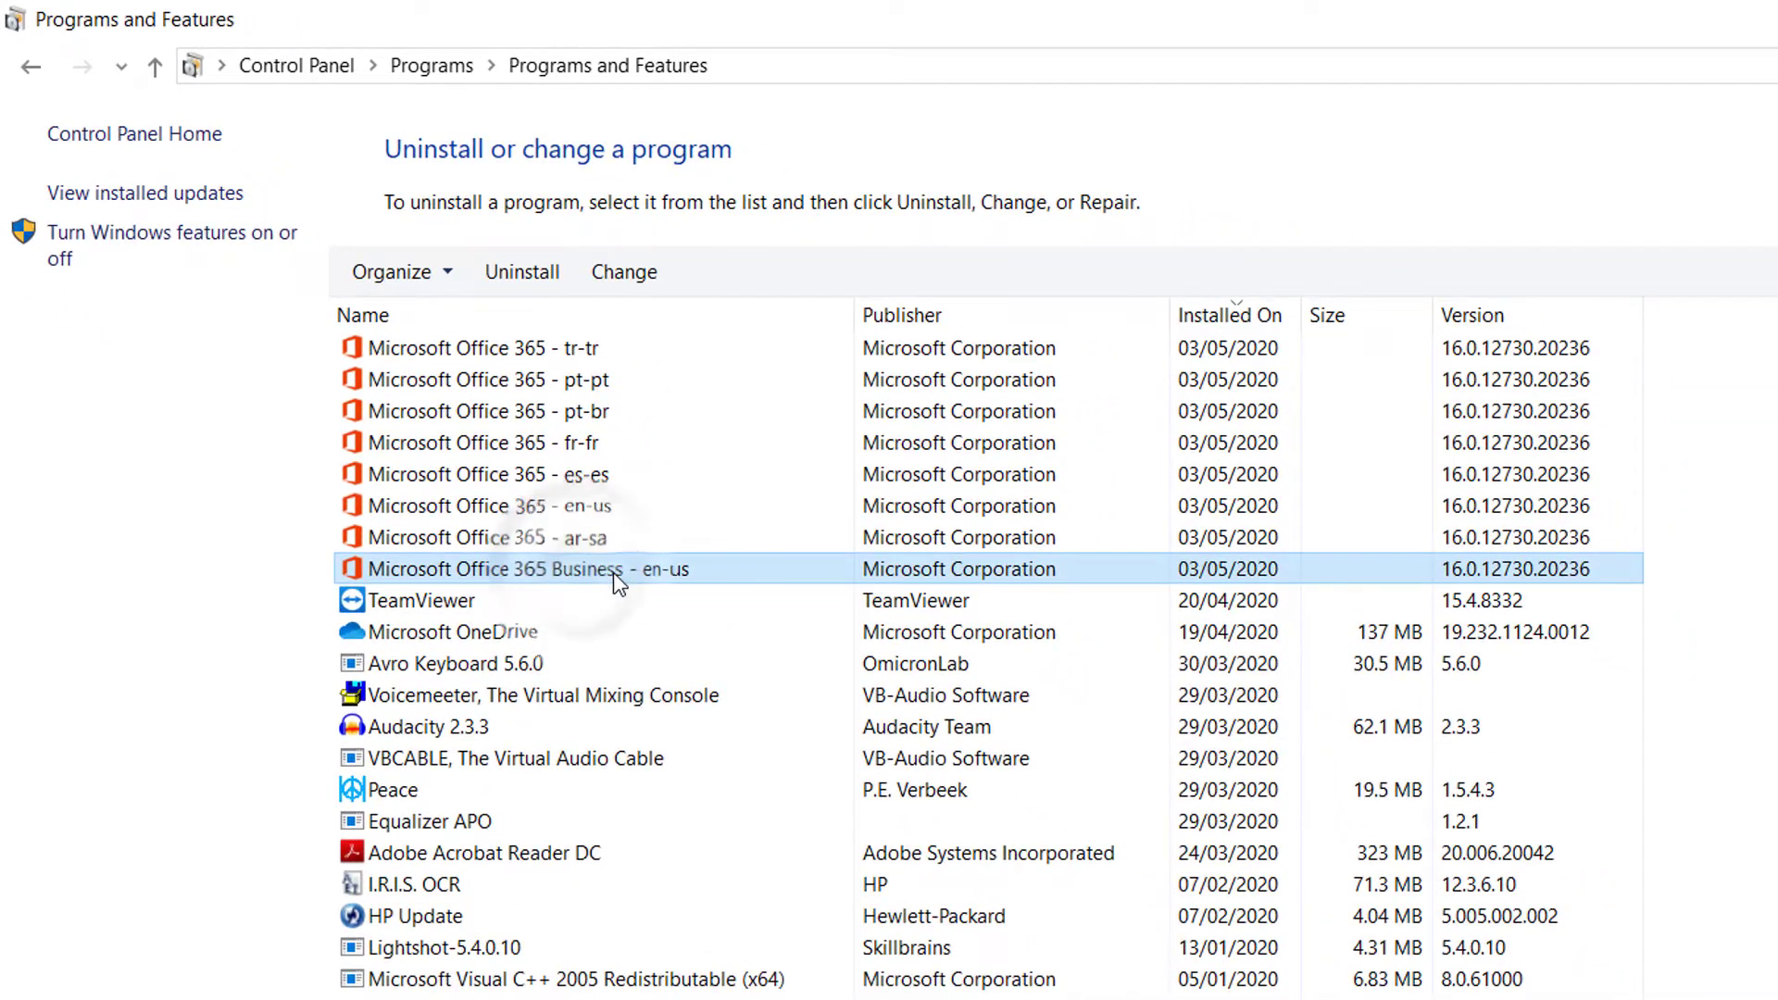
{"action": "left_click", "coordinate": [637, 282]}
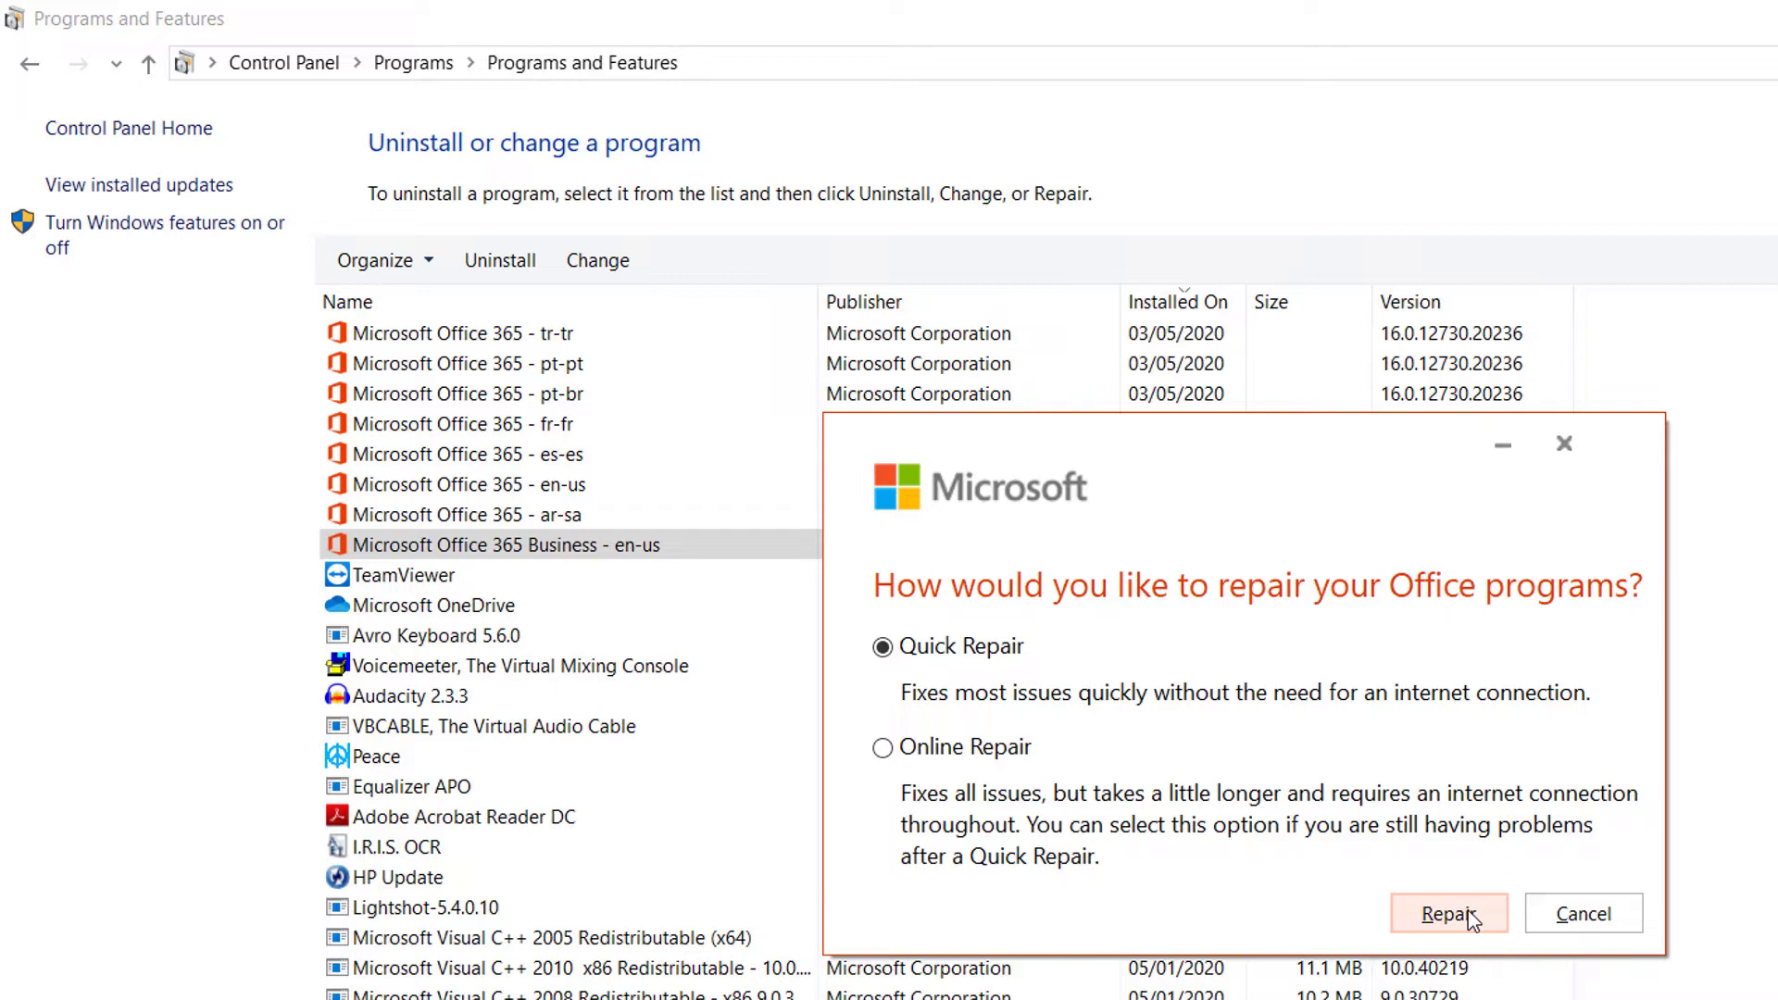
{"action": "left_click", "coordinate": [1594, 920]}
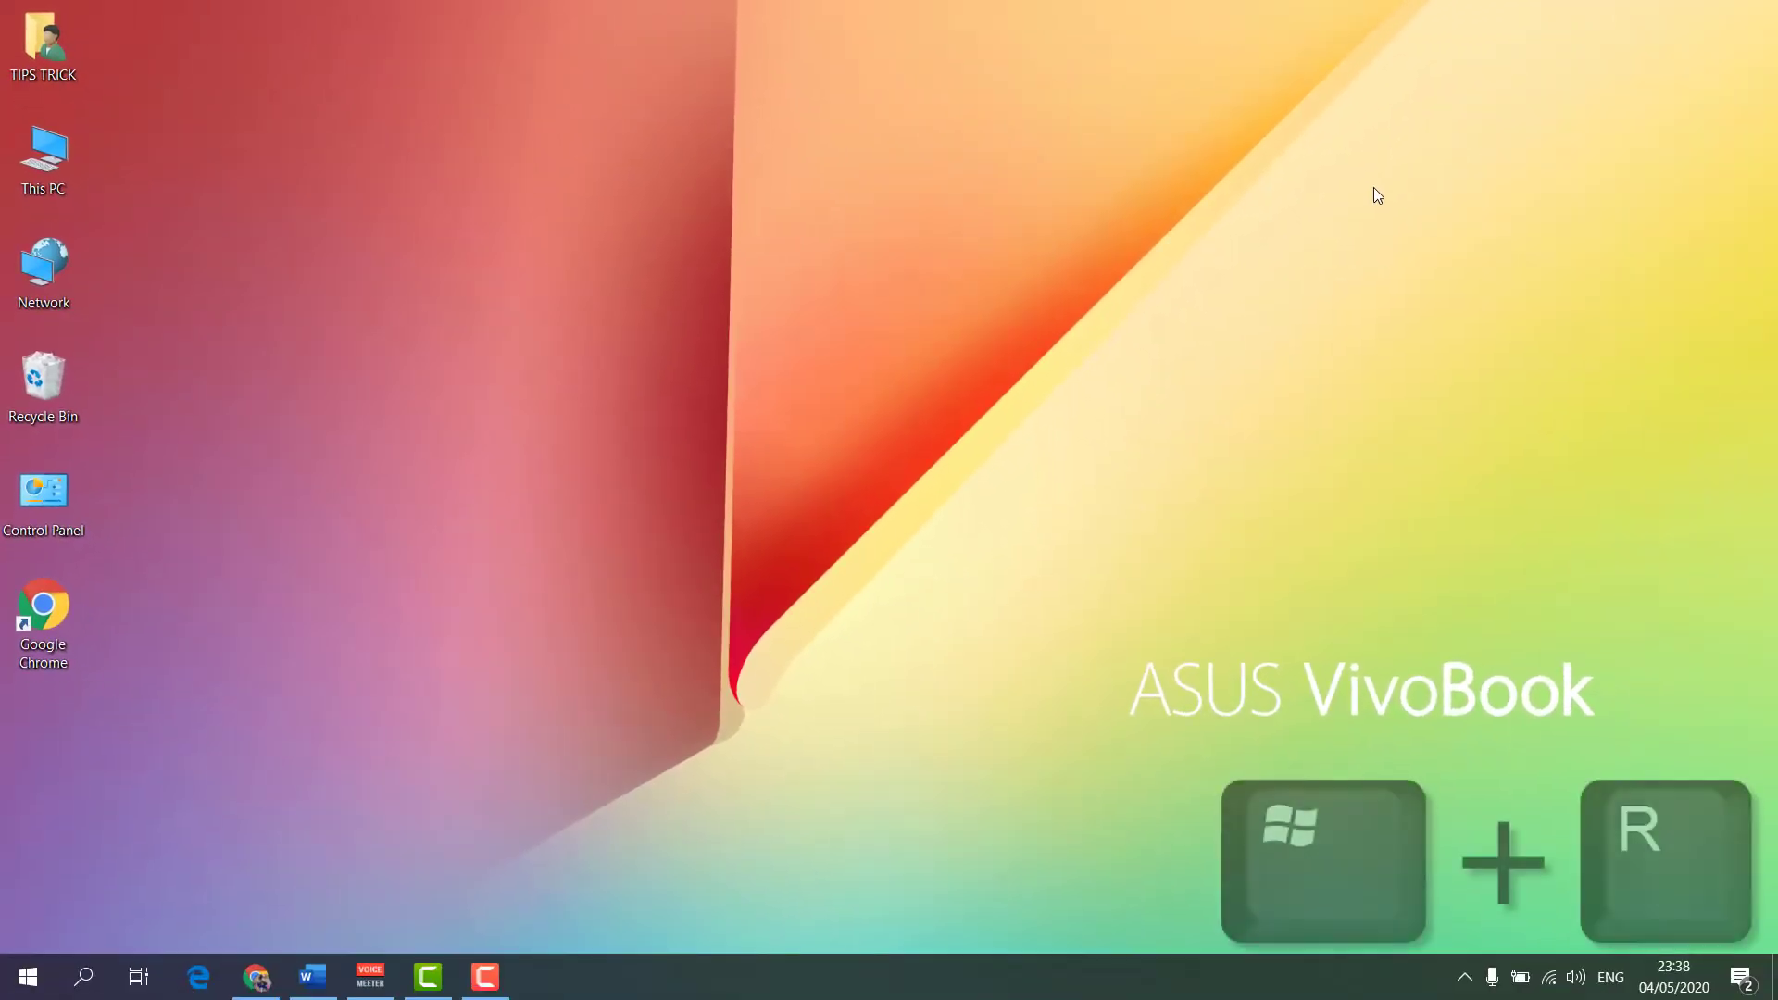
Launch Word without add-ins by running the command winword.exe /a.
{"action": "key", "text": "super+r"}
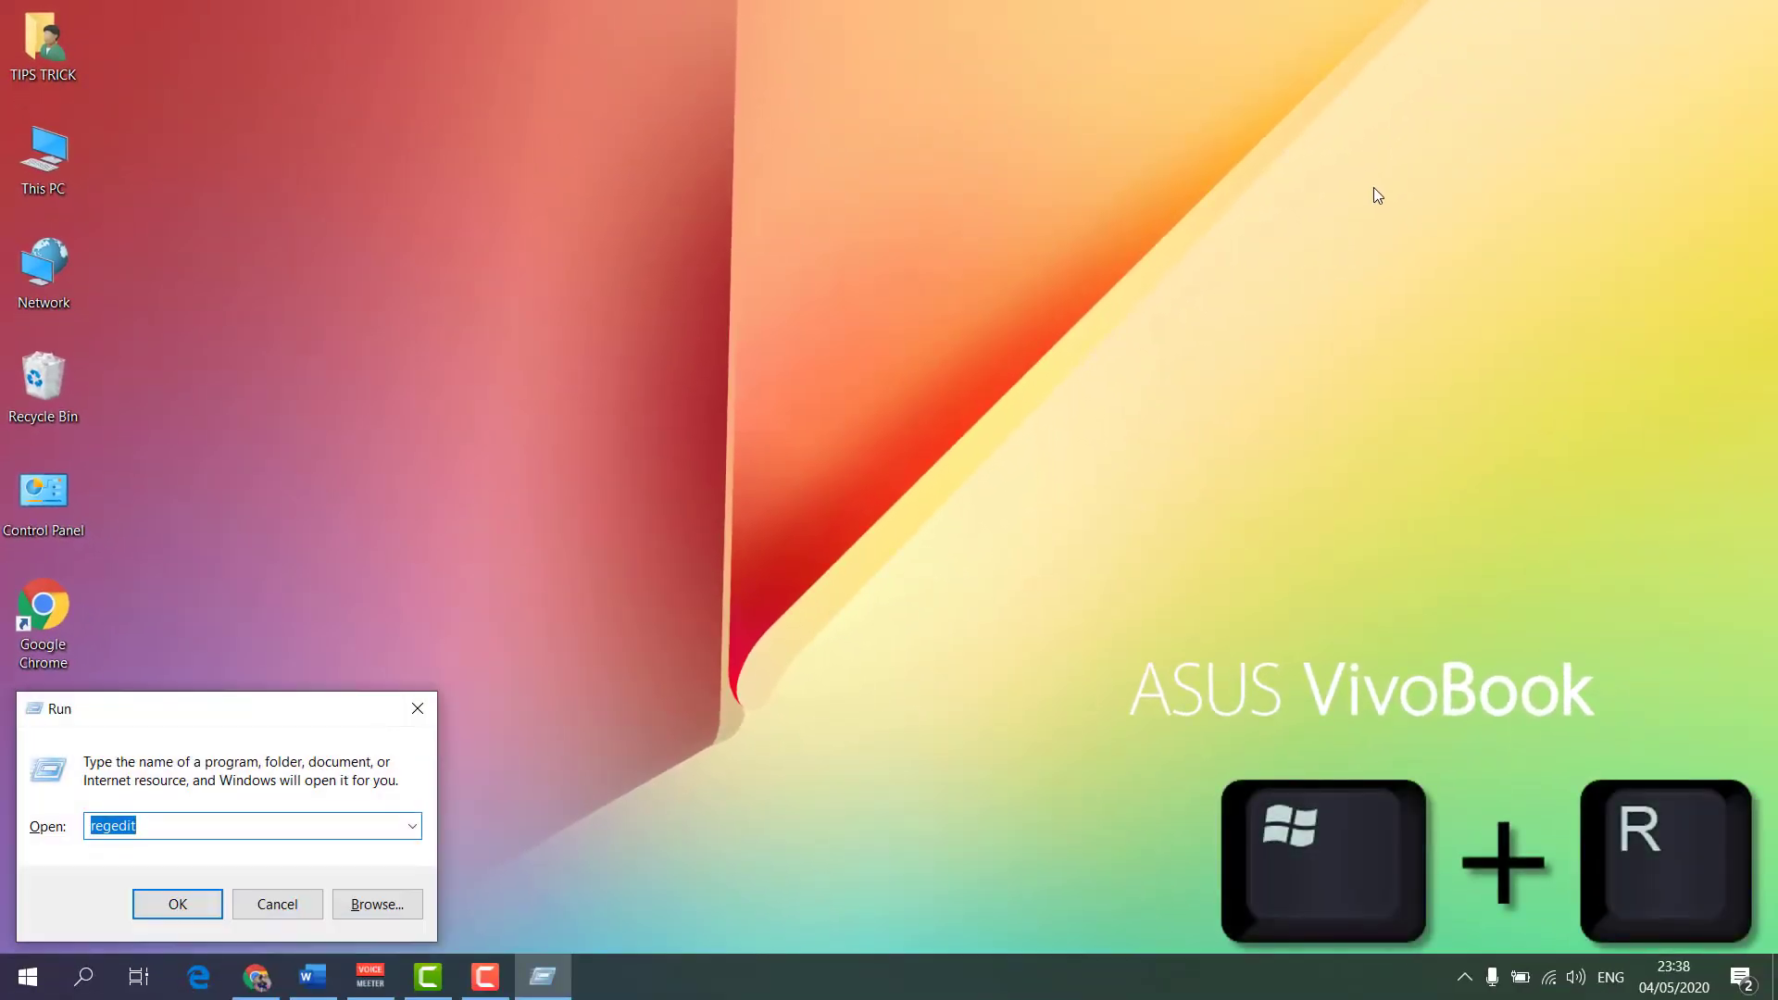
{"action": "key", "text": "BackSpace"}
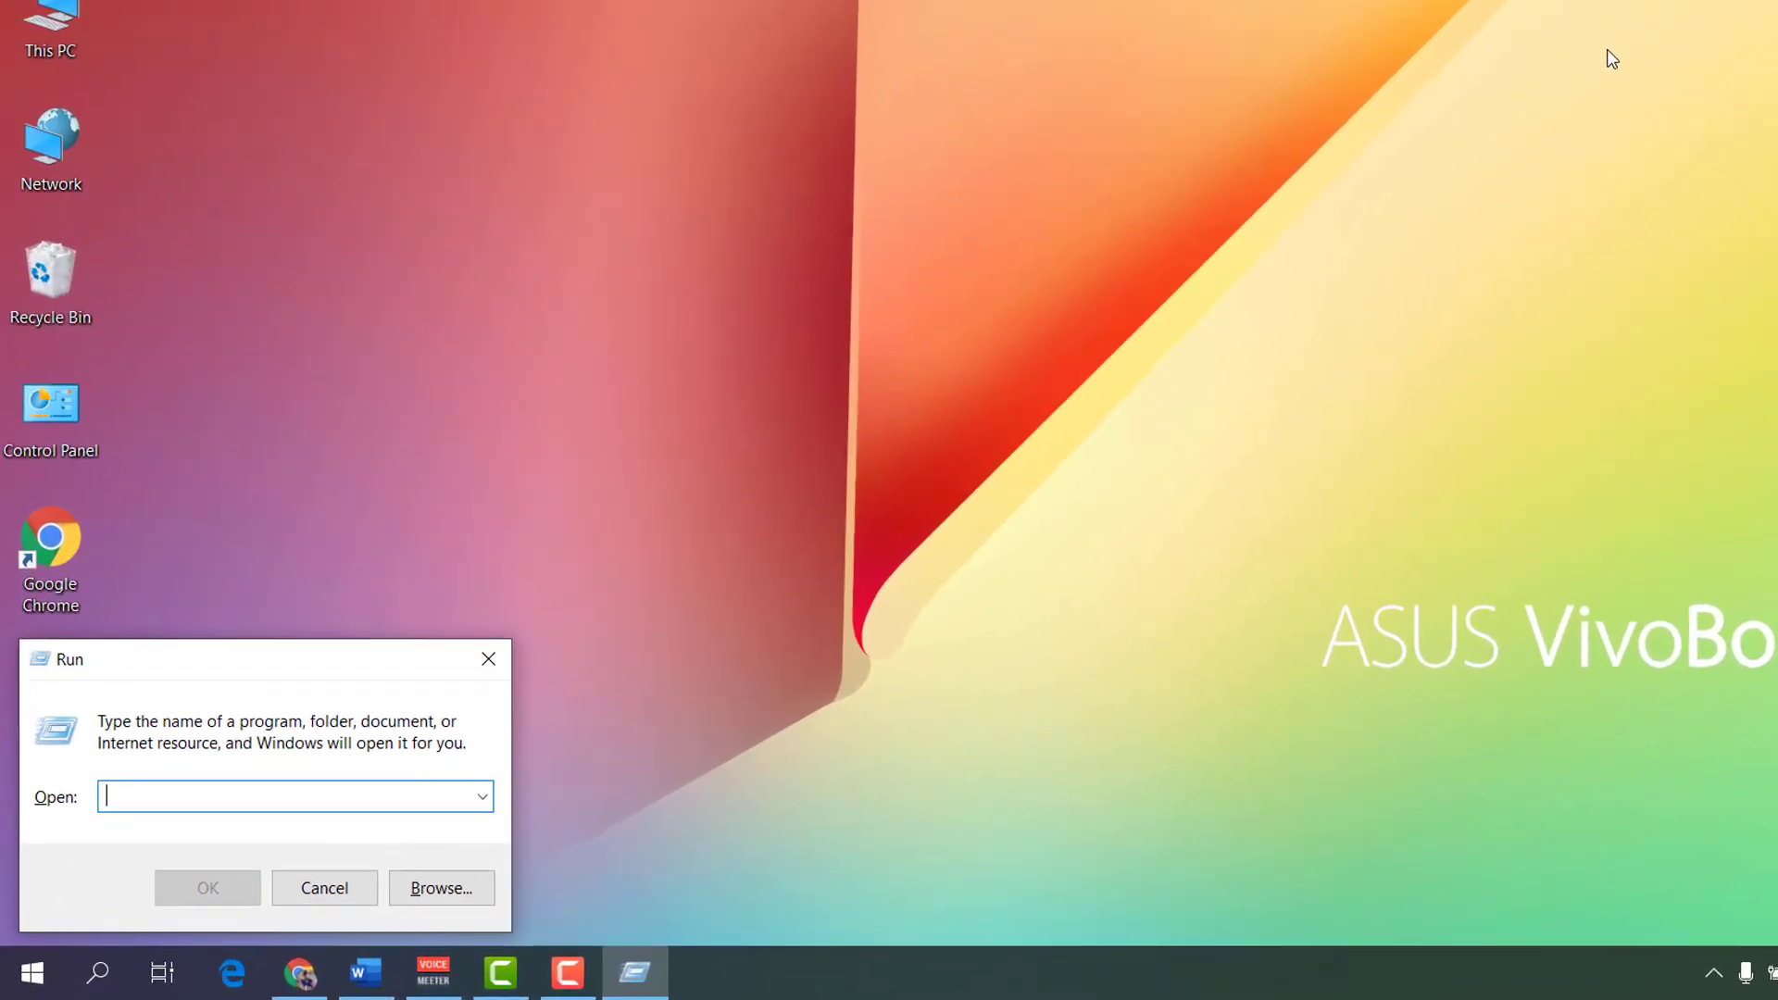
{"action": "type", "text": "w"}
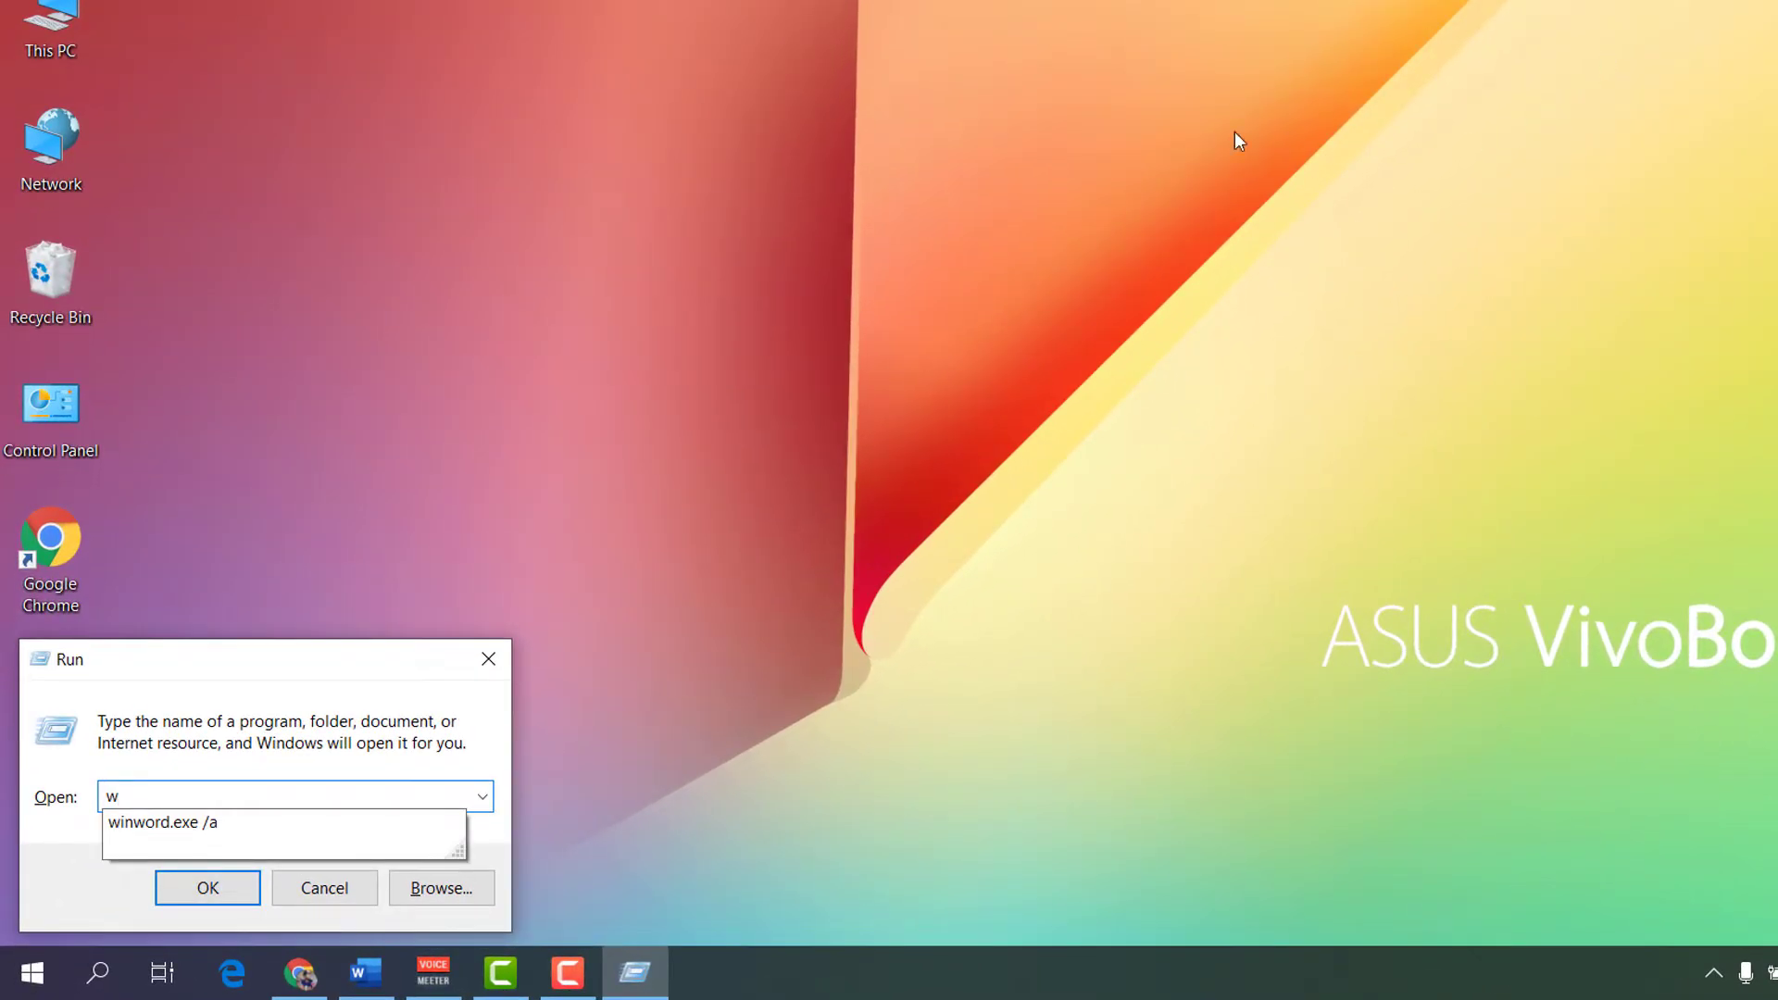
{"action": "left_click", "coordinate": [248, 824]}
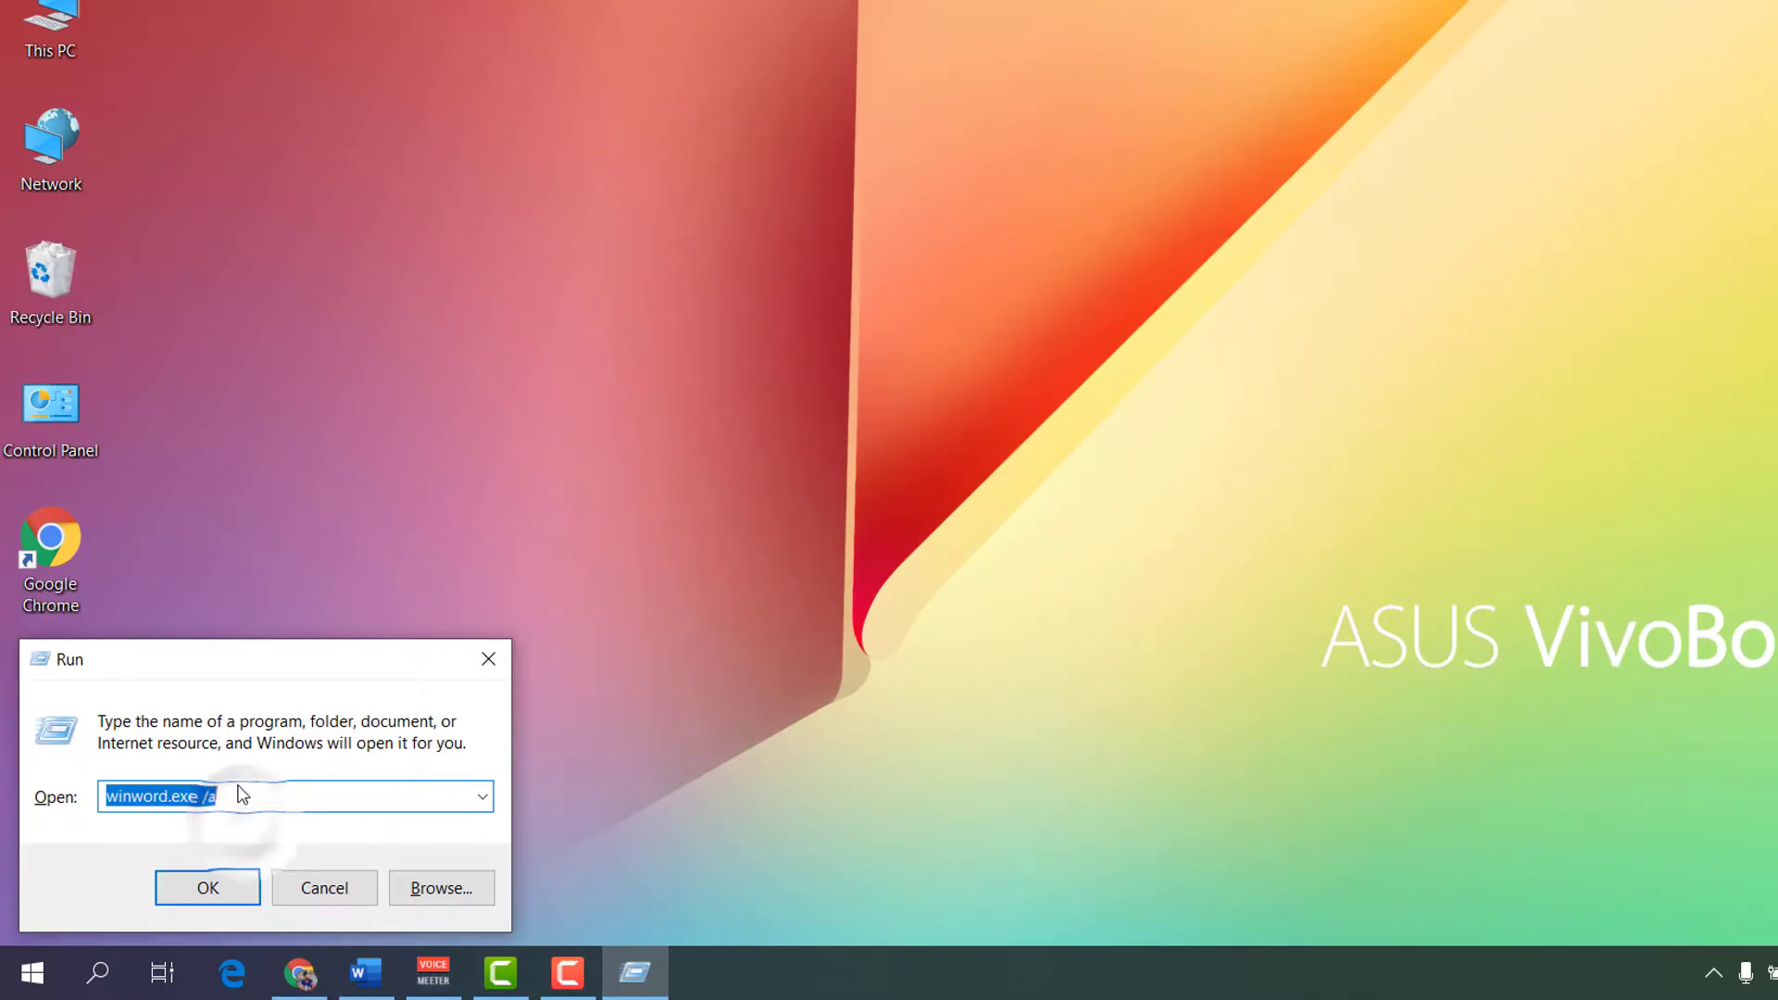
{"action": "left_click", "coordinate": [242, 792]}
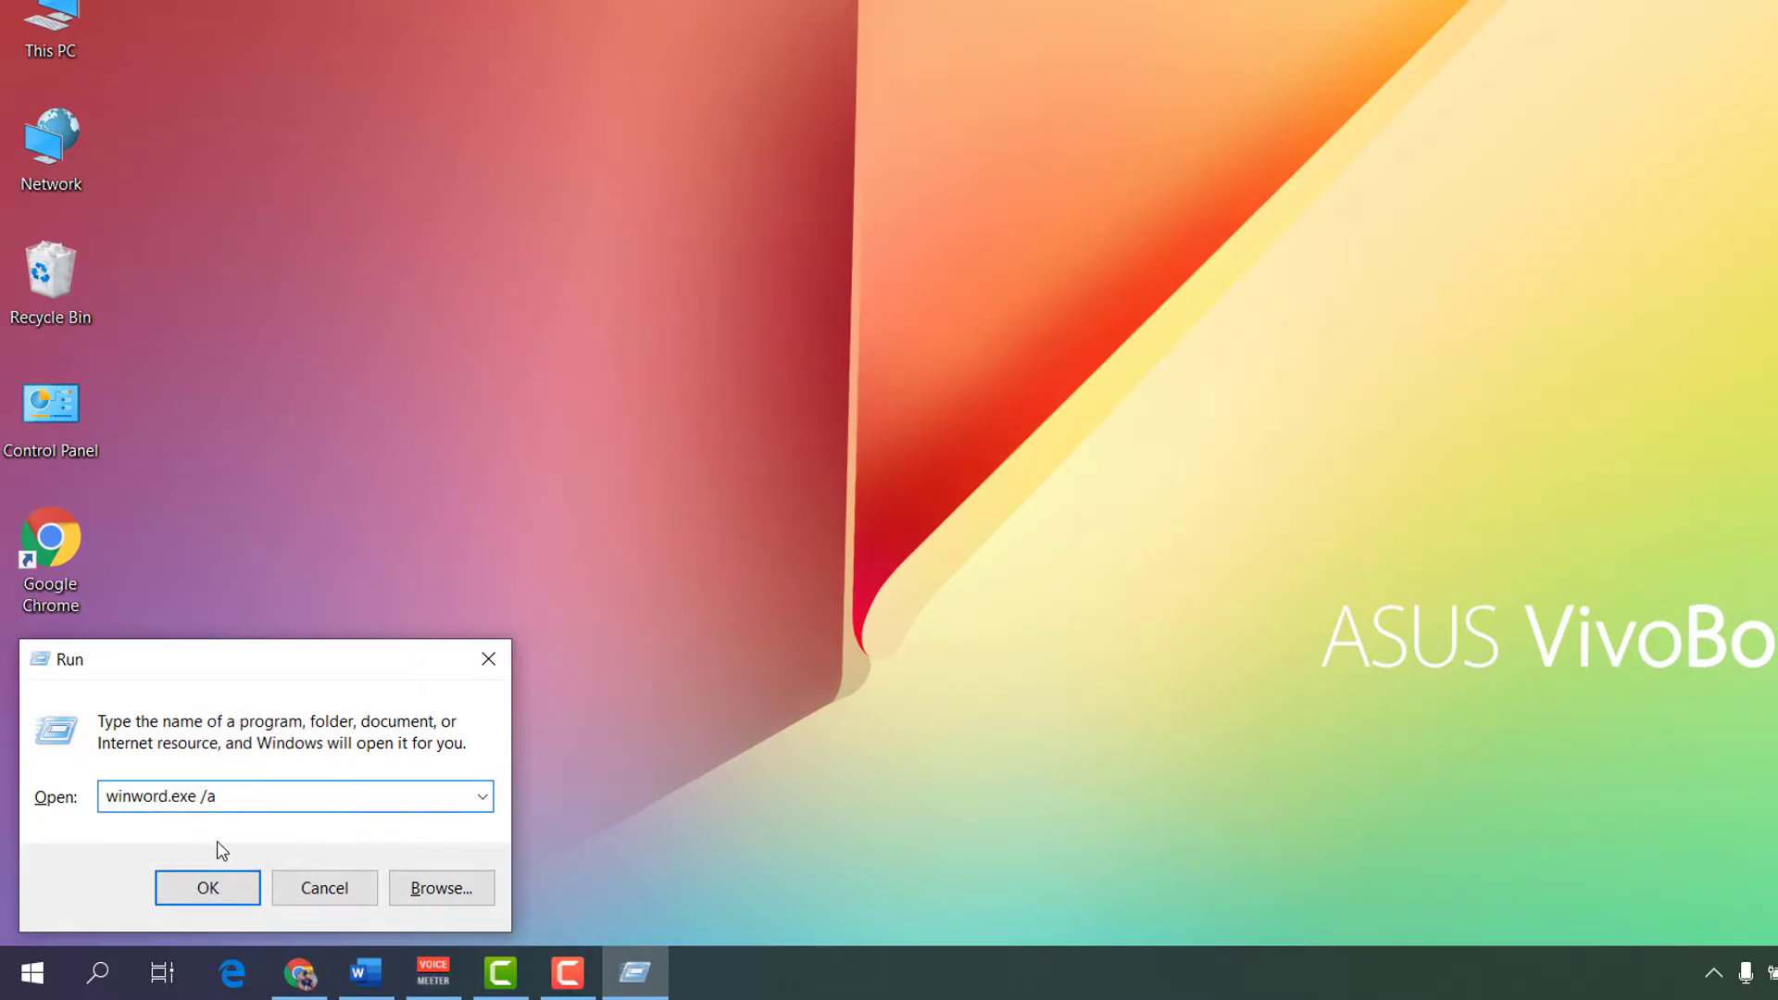
{"action": "left_click", "coordinate": [211, 887]}
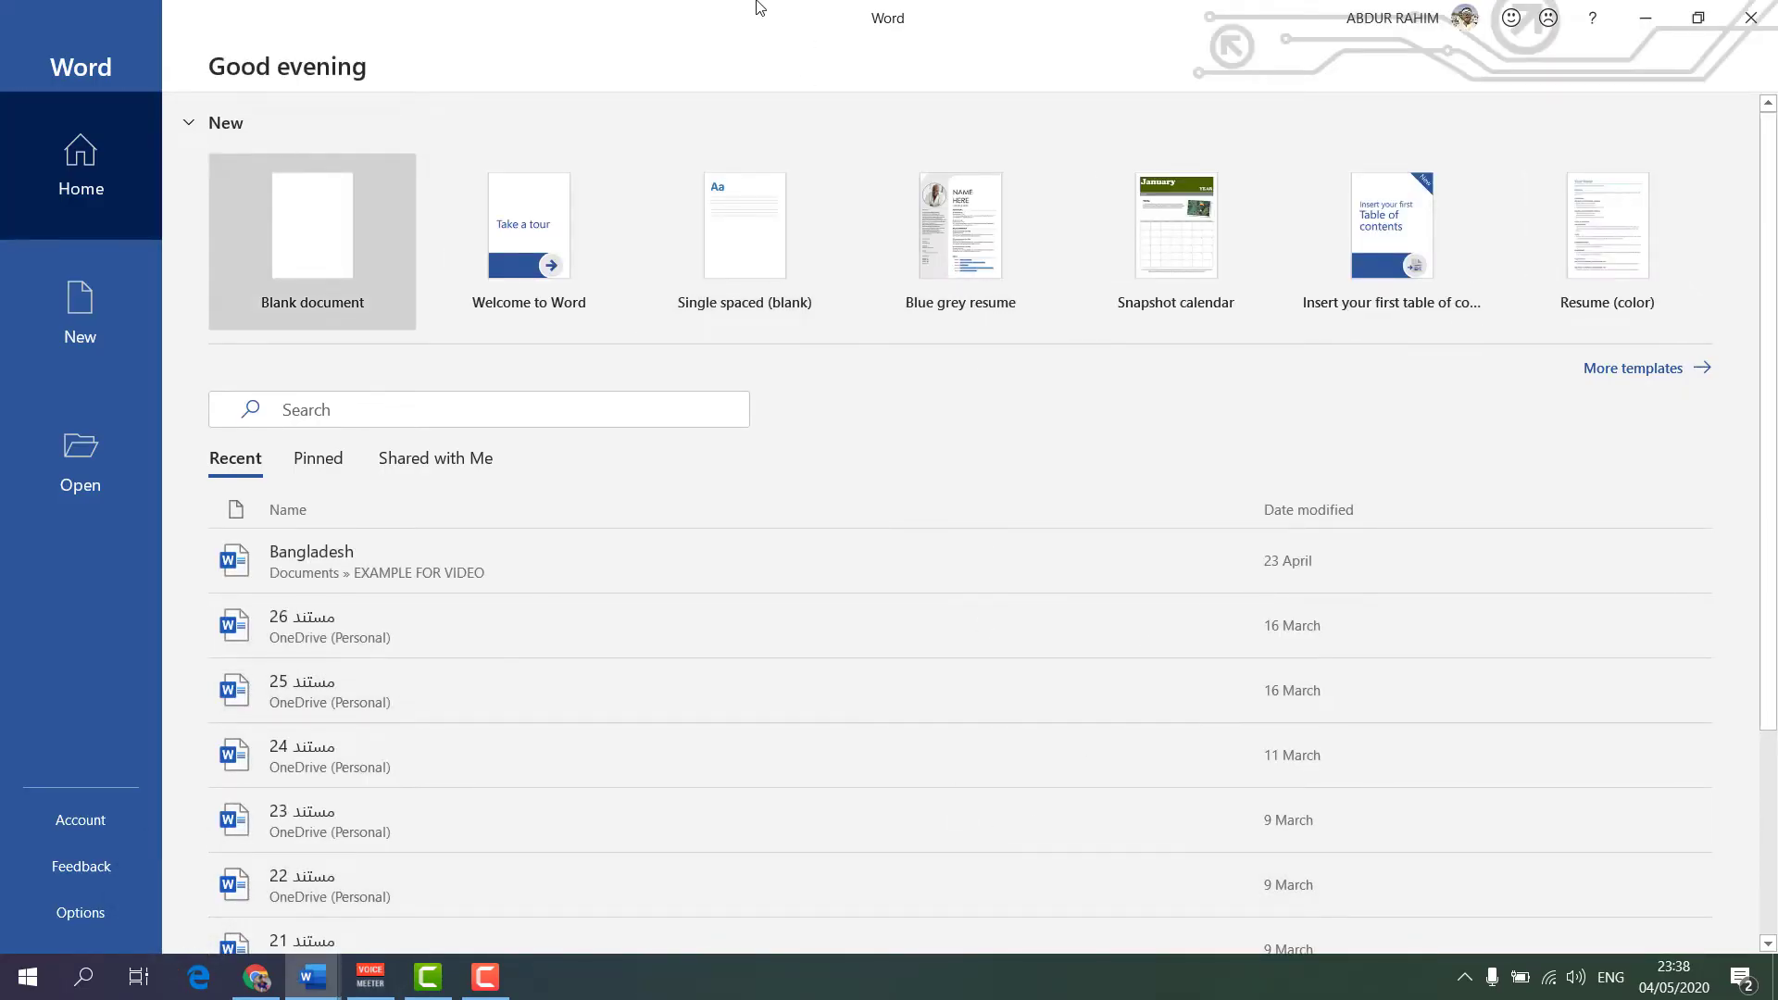
Review the available COM add-ins through Word's options, accept the list, and close Word.
{"action": "left_click", "coordinate": [55, 915]}
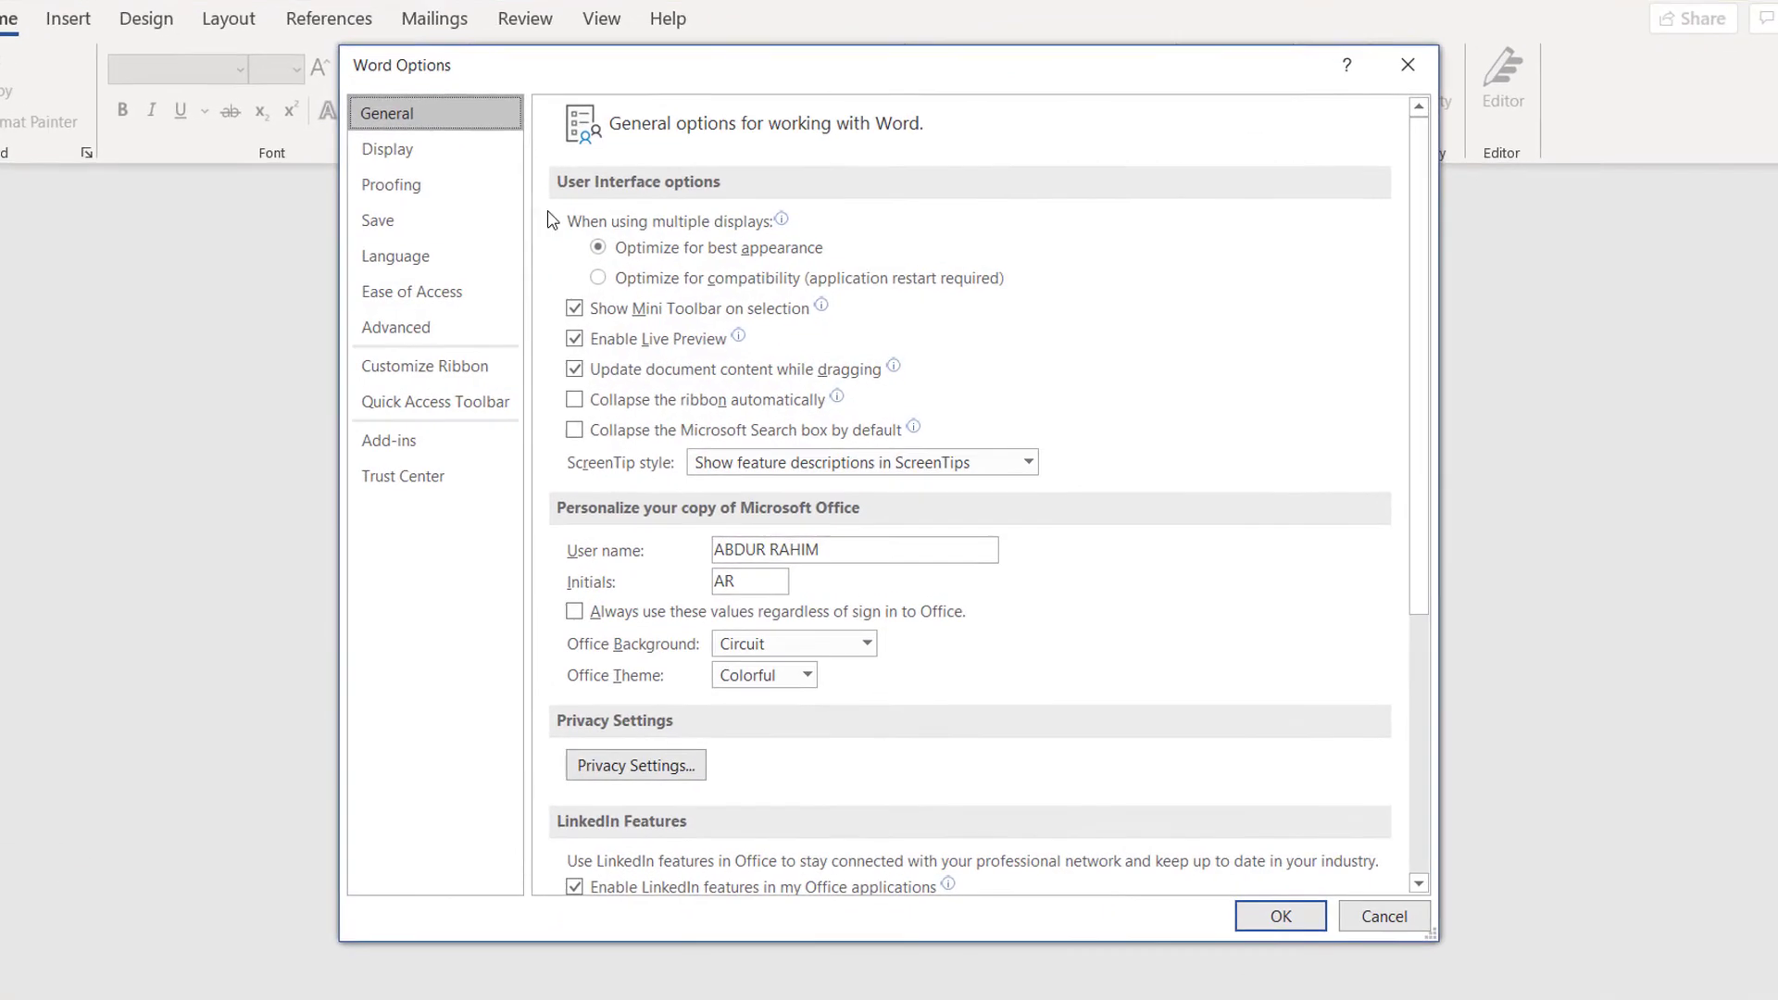
{"action": "left_click", "coordinate": [418, 452]}
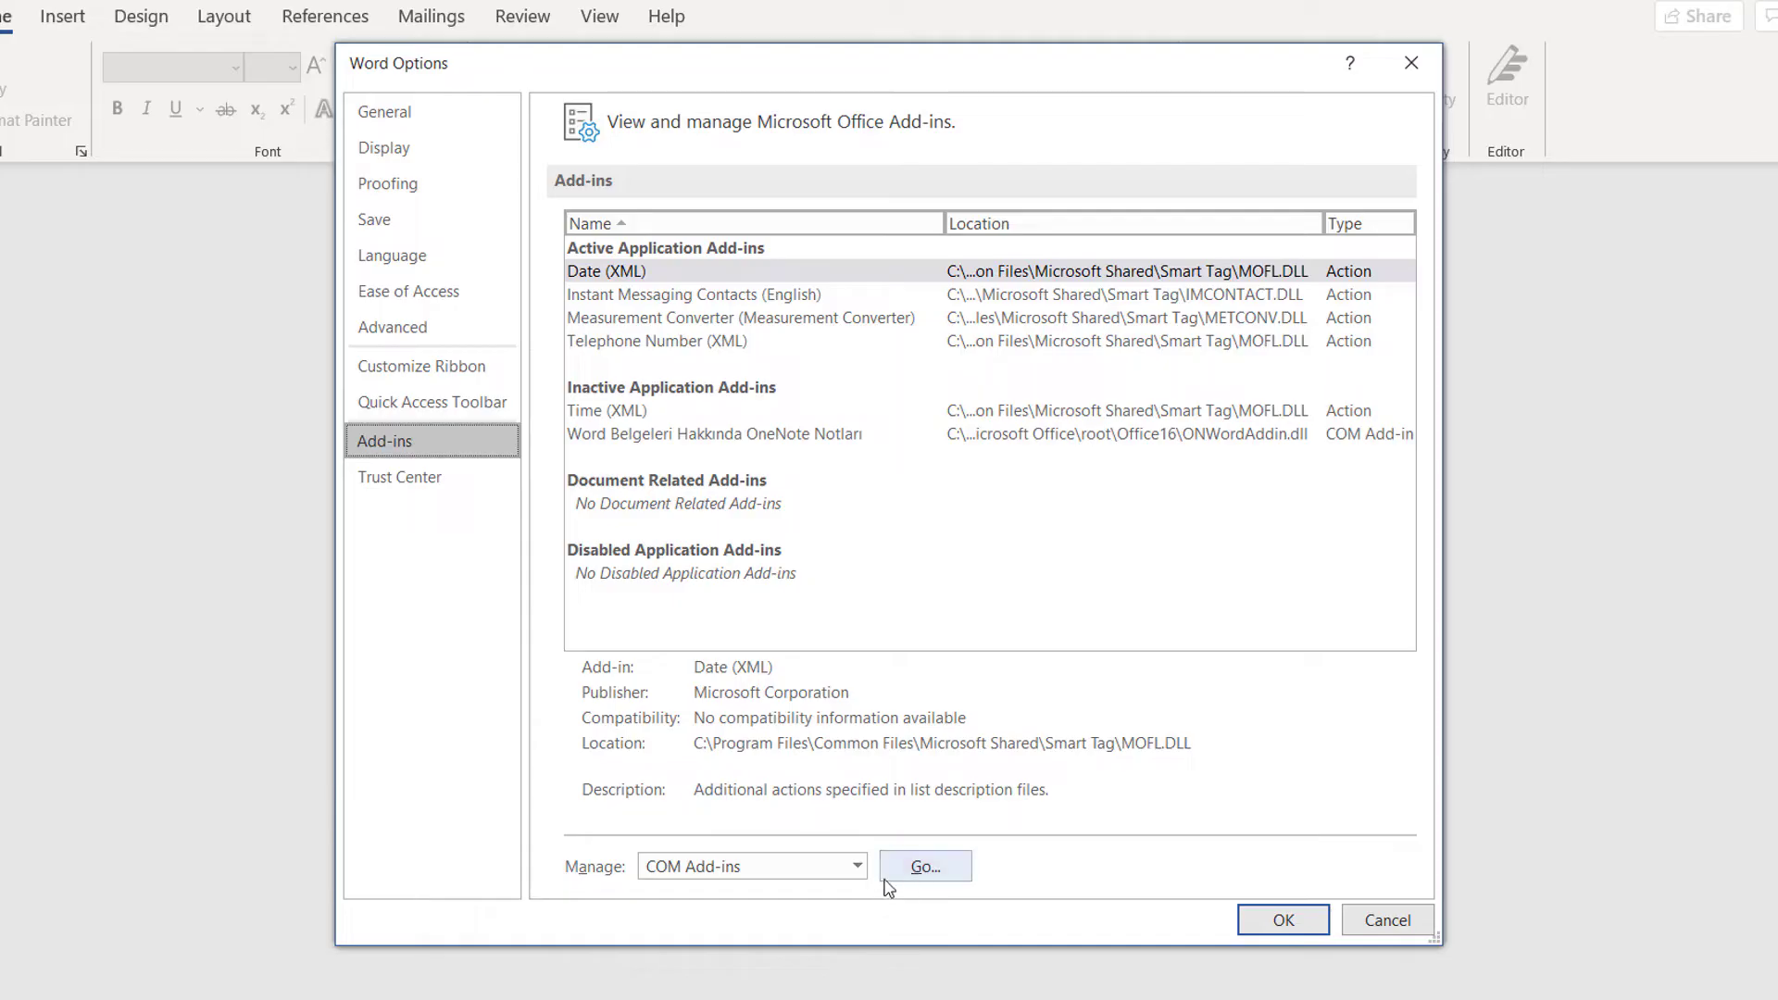
{"action": "left_click", "coordinate": [943, 873]}
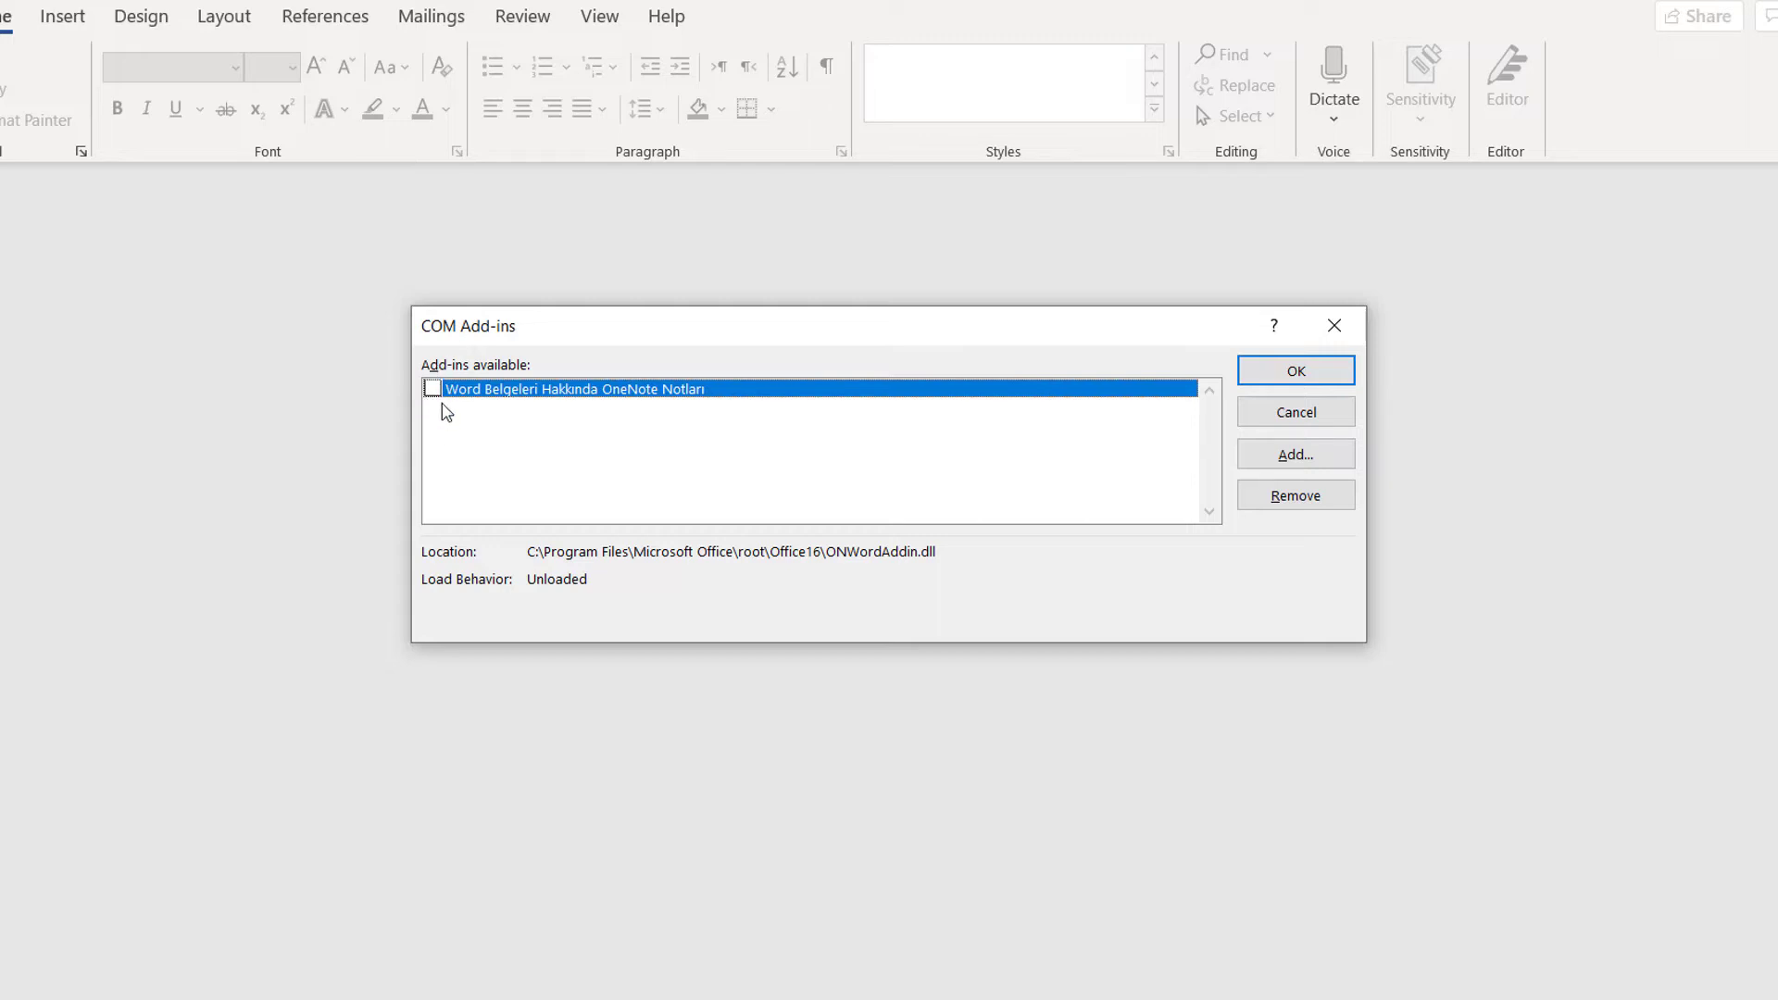
{"action": "left_click", "coordinate": [1324, 382]}
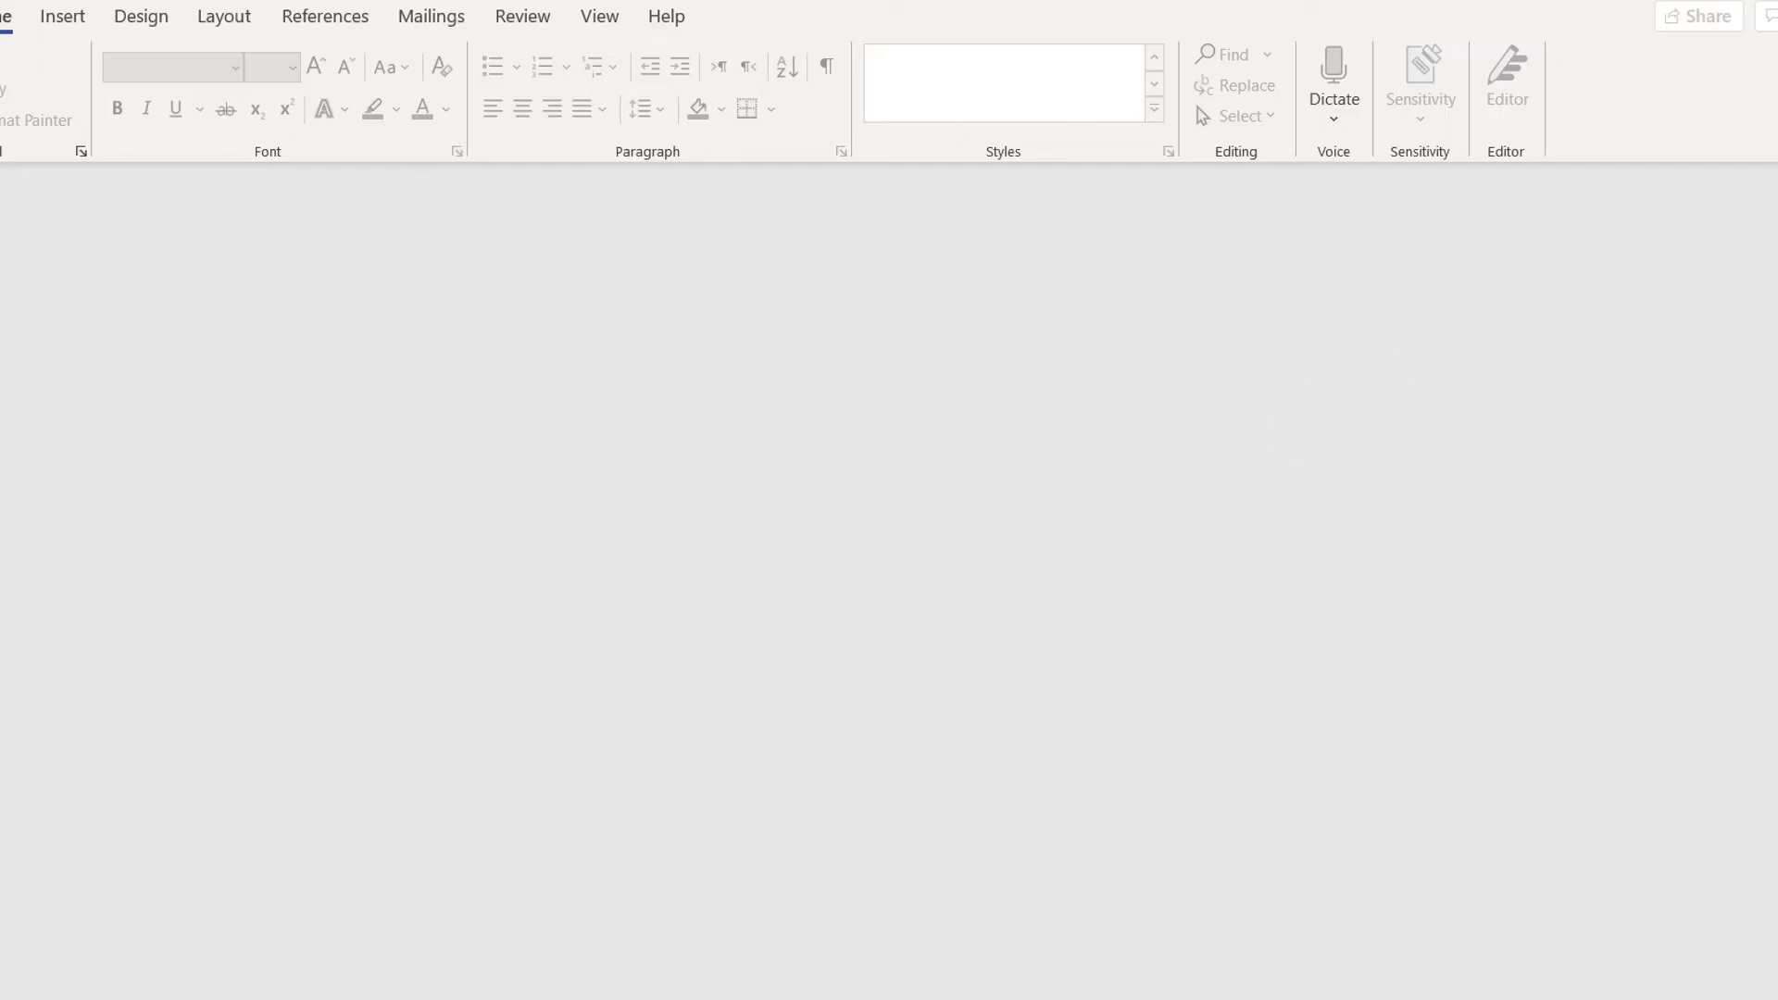
{"action": "left_click", "coordinate": [1770, 3]}
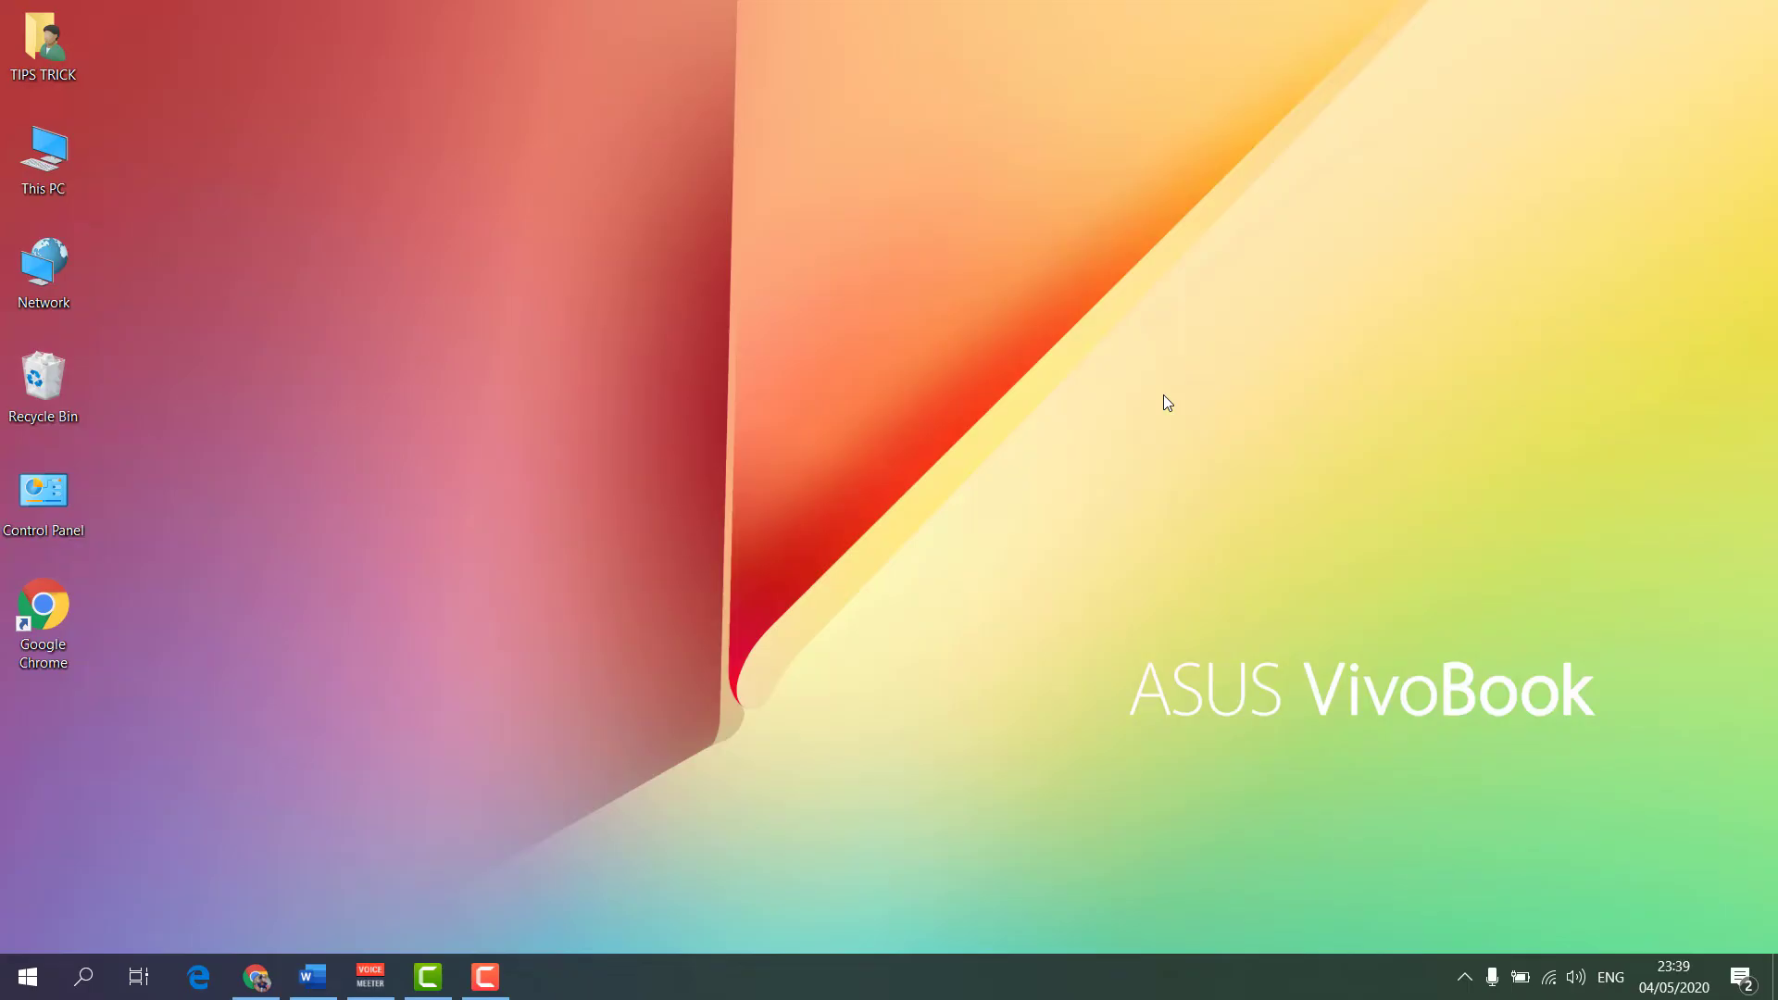
Launch the Registry Editor by running the regedit command.
{"action": "key", "text": "super+r"}
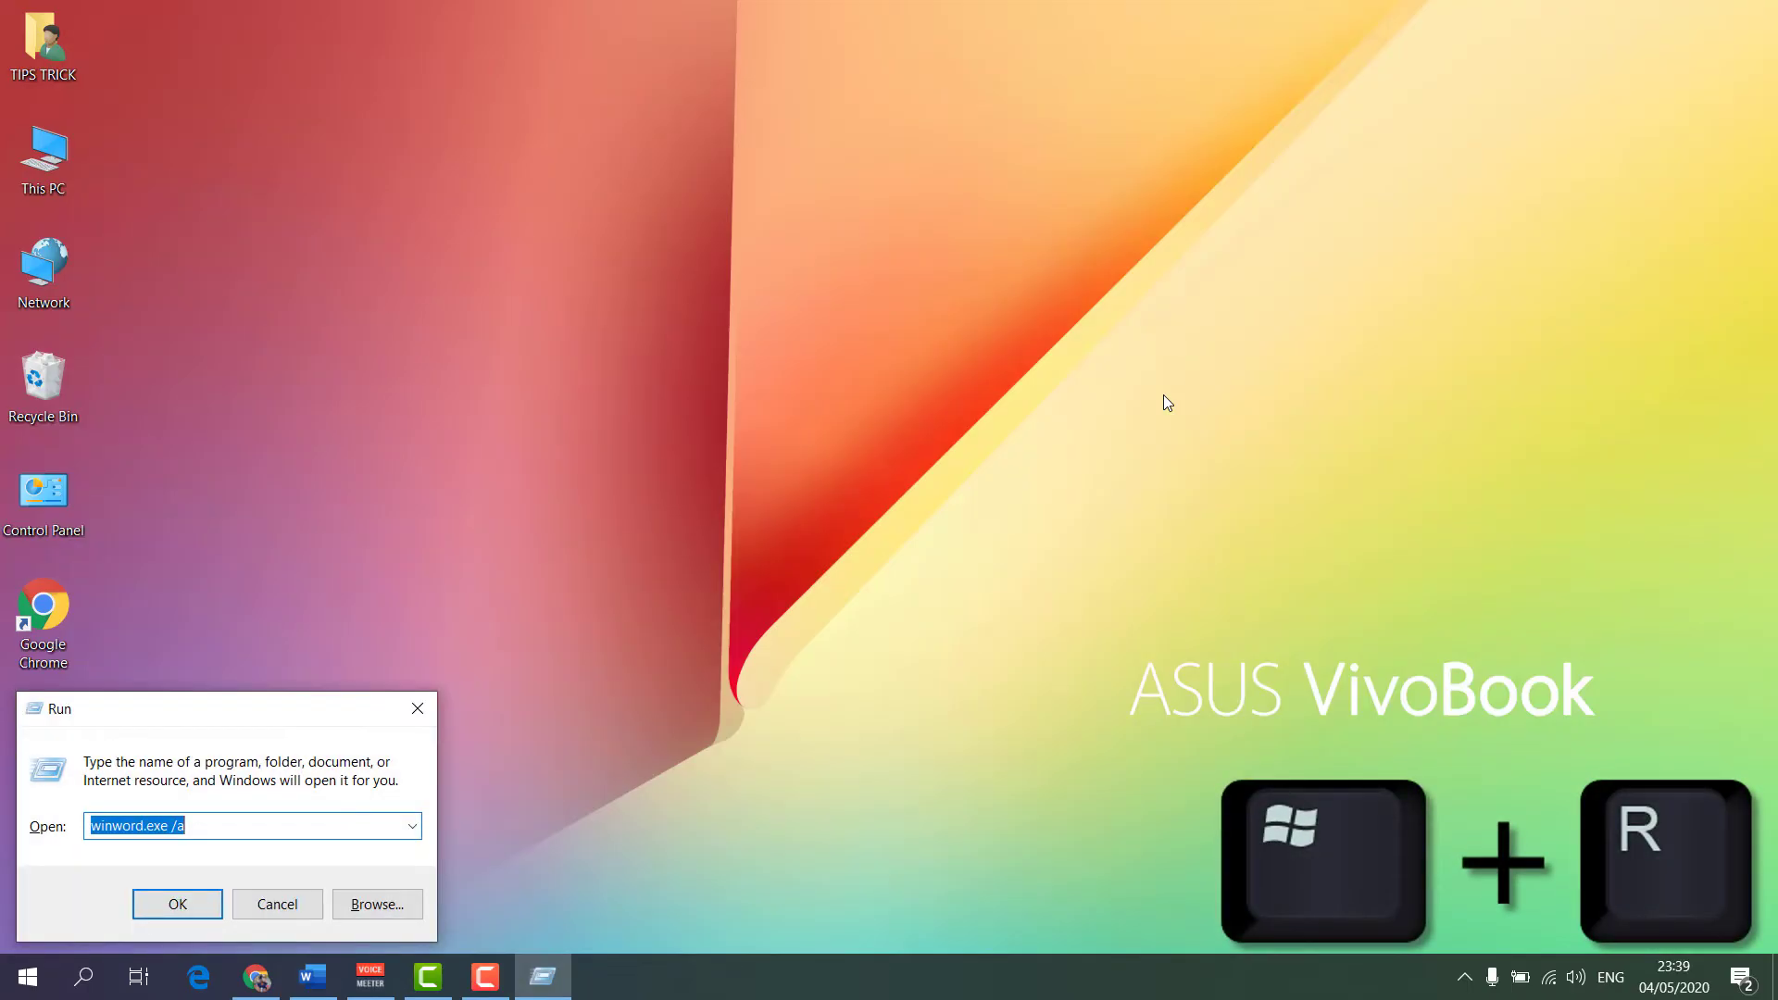
{"action": "key", "text": "BackSpace"}
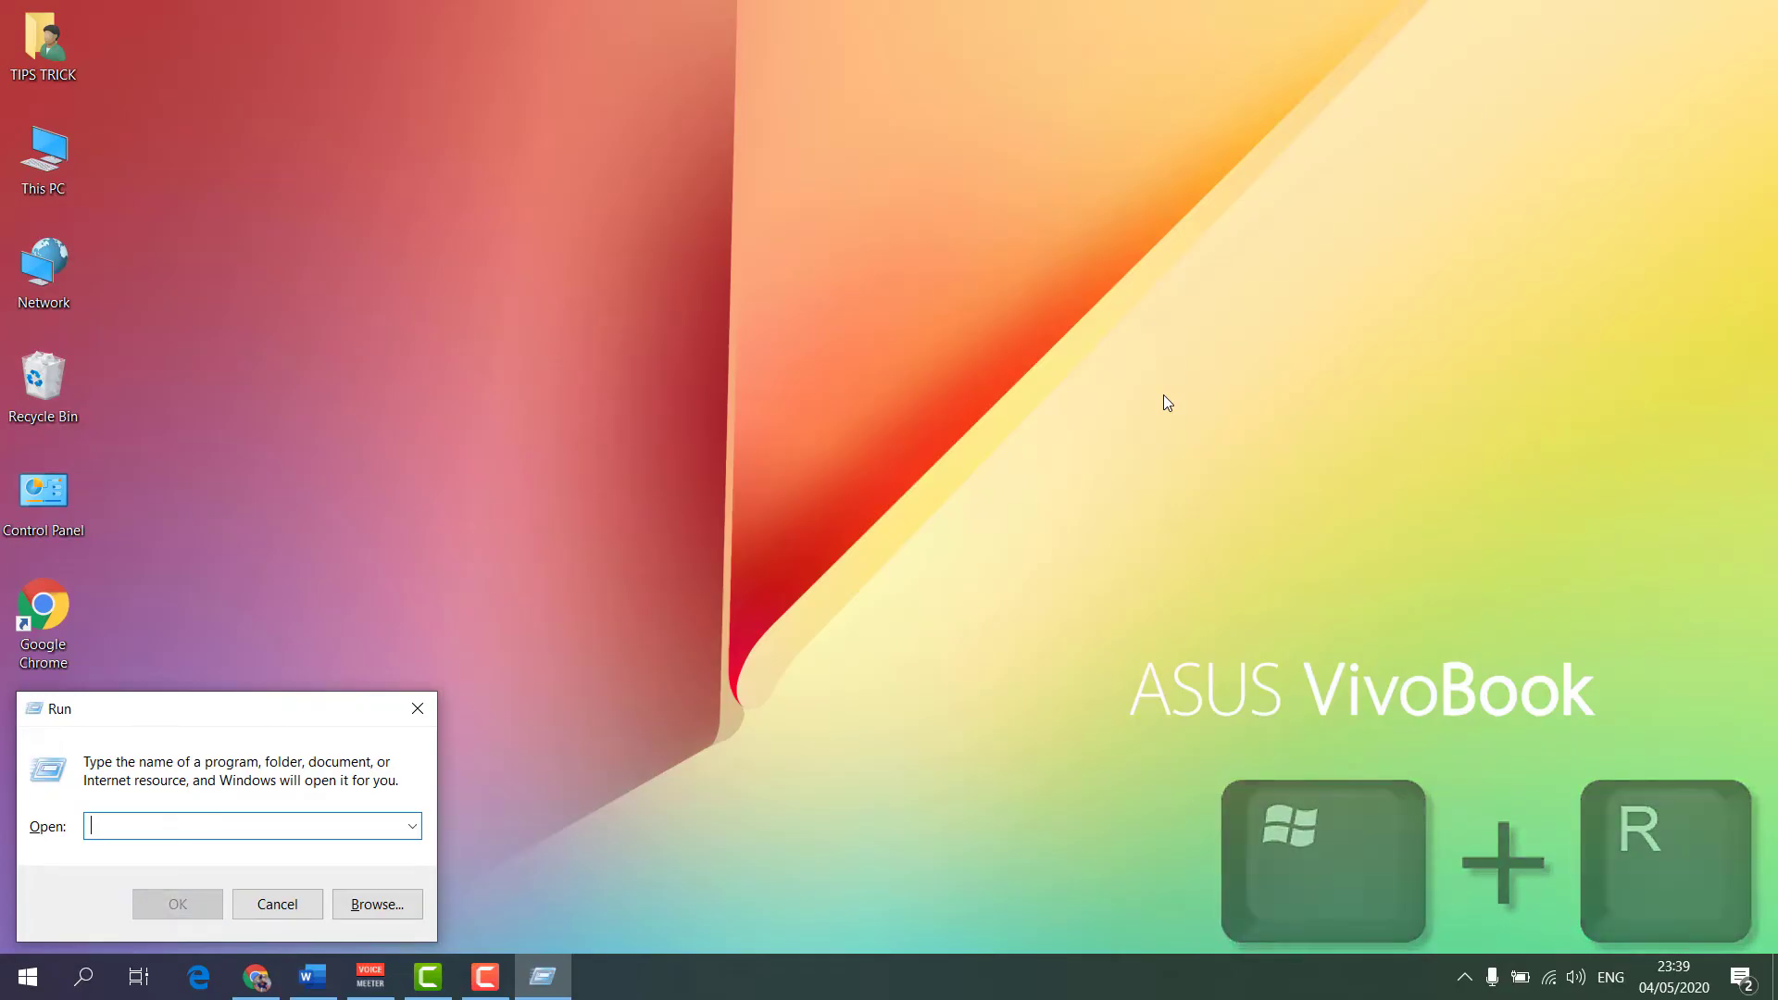
{"action": "type", "text": "re"}
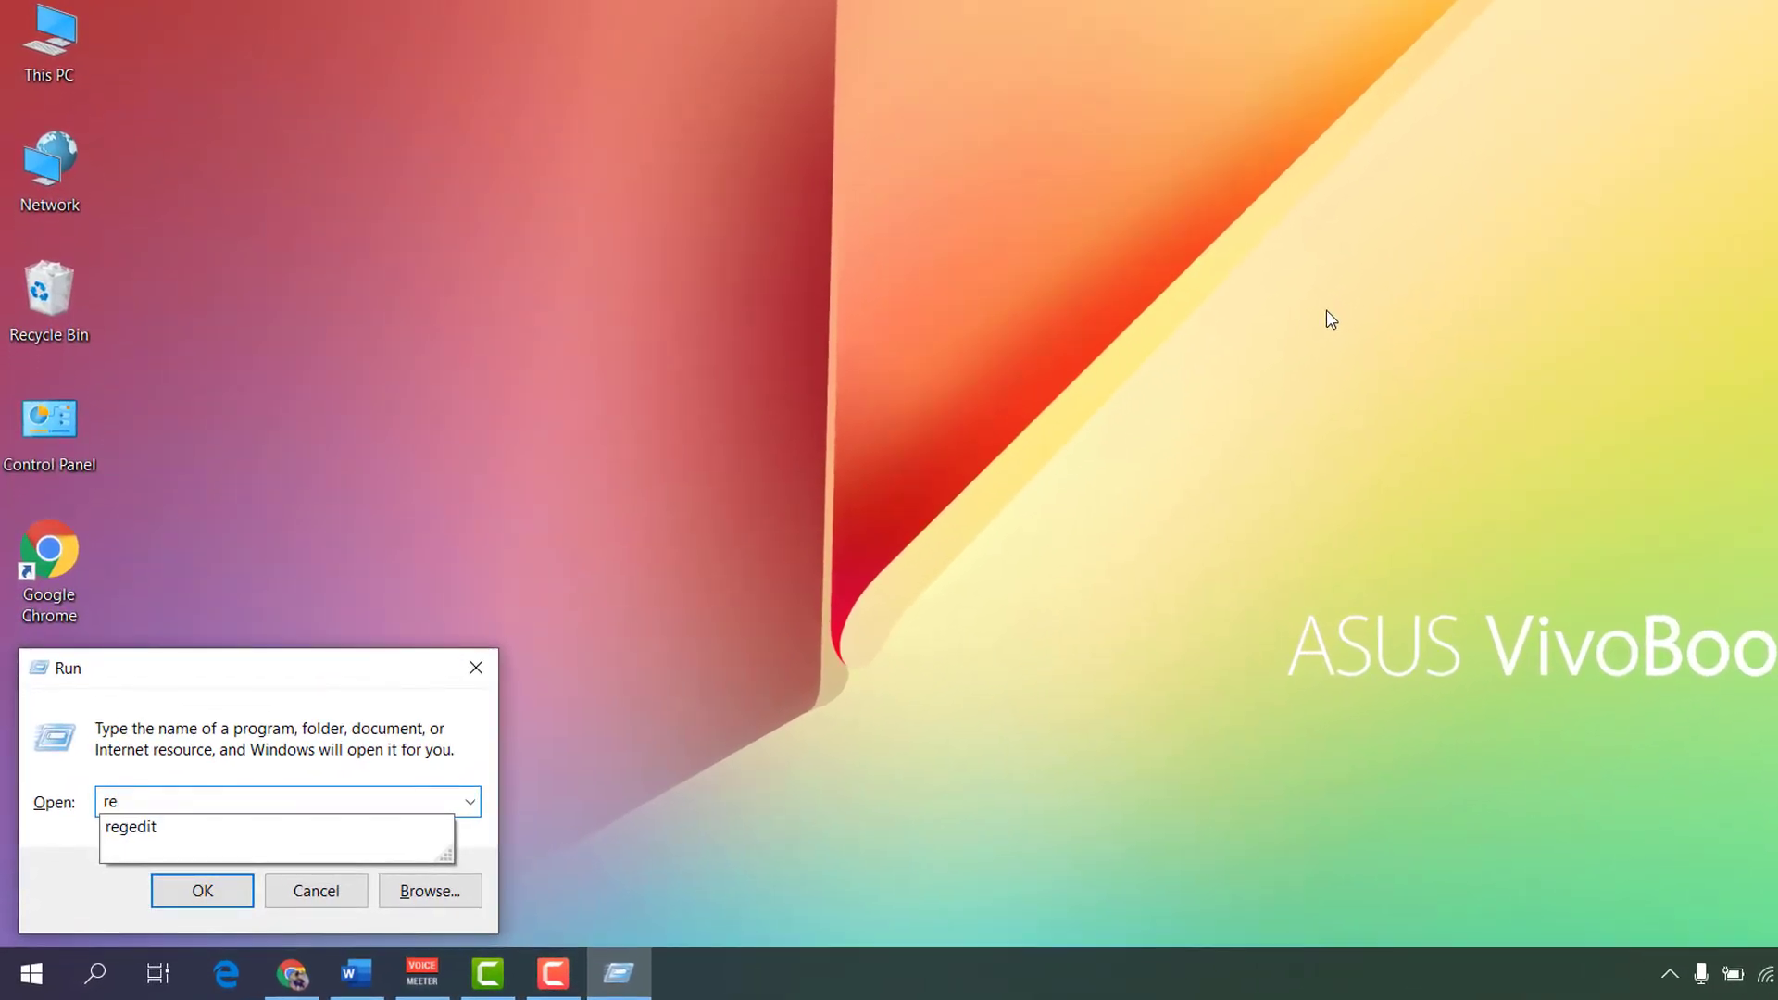
{"action": "type", "text": "gedit"}
{"action": "key", "text": "Return"}
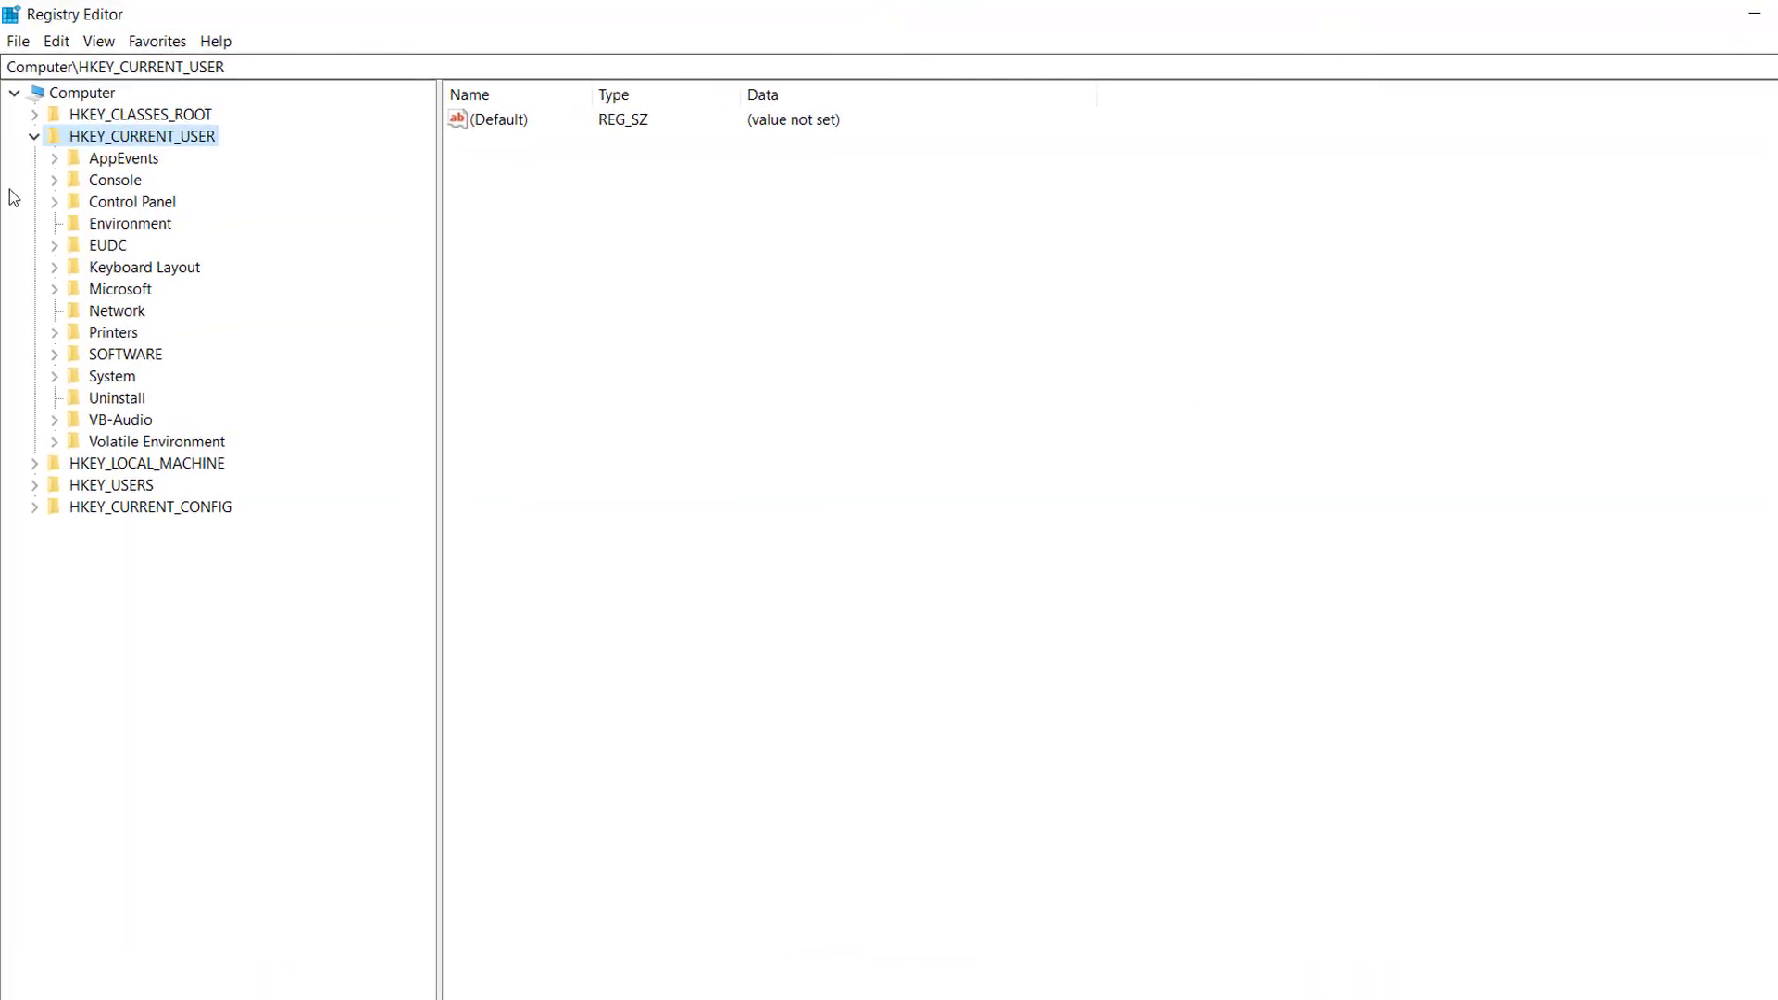
Expand the registry tree to HKEY_CURRENT_USER\SOFTWARE\Microsoft\Office and select the 16.0 key.
{"action": "left_click", "coordinate": [34, 137]}
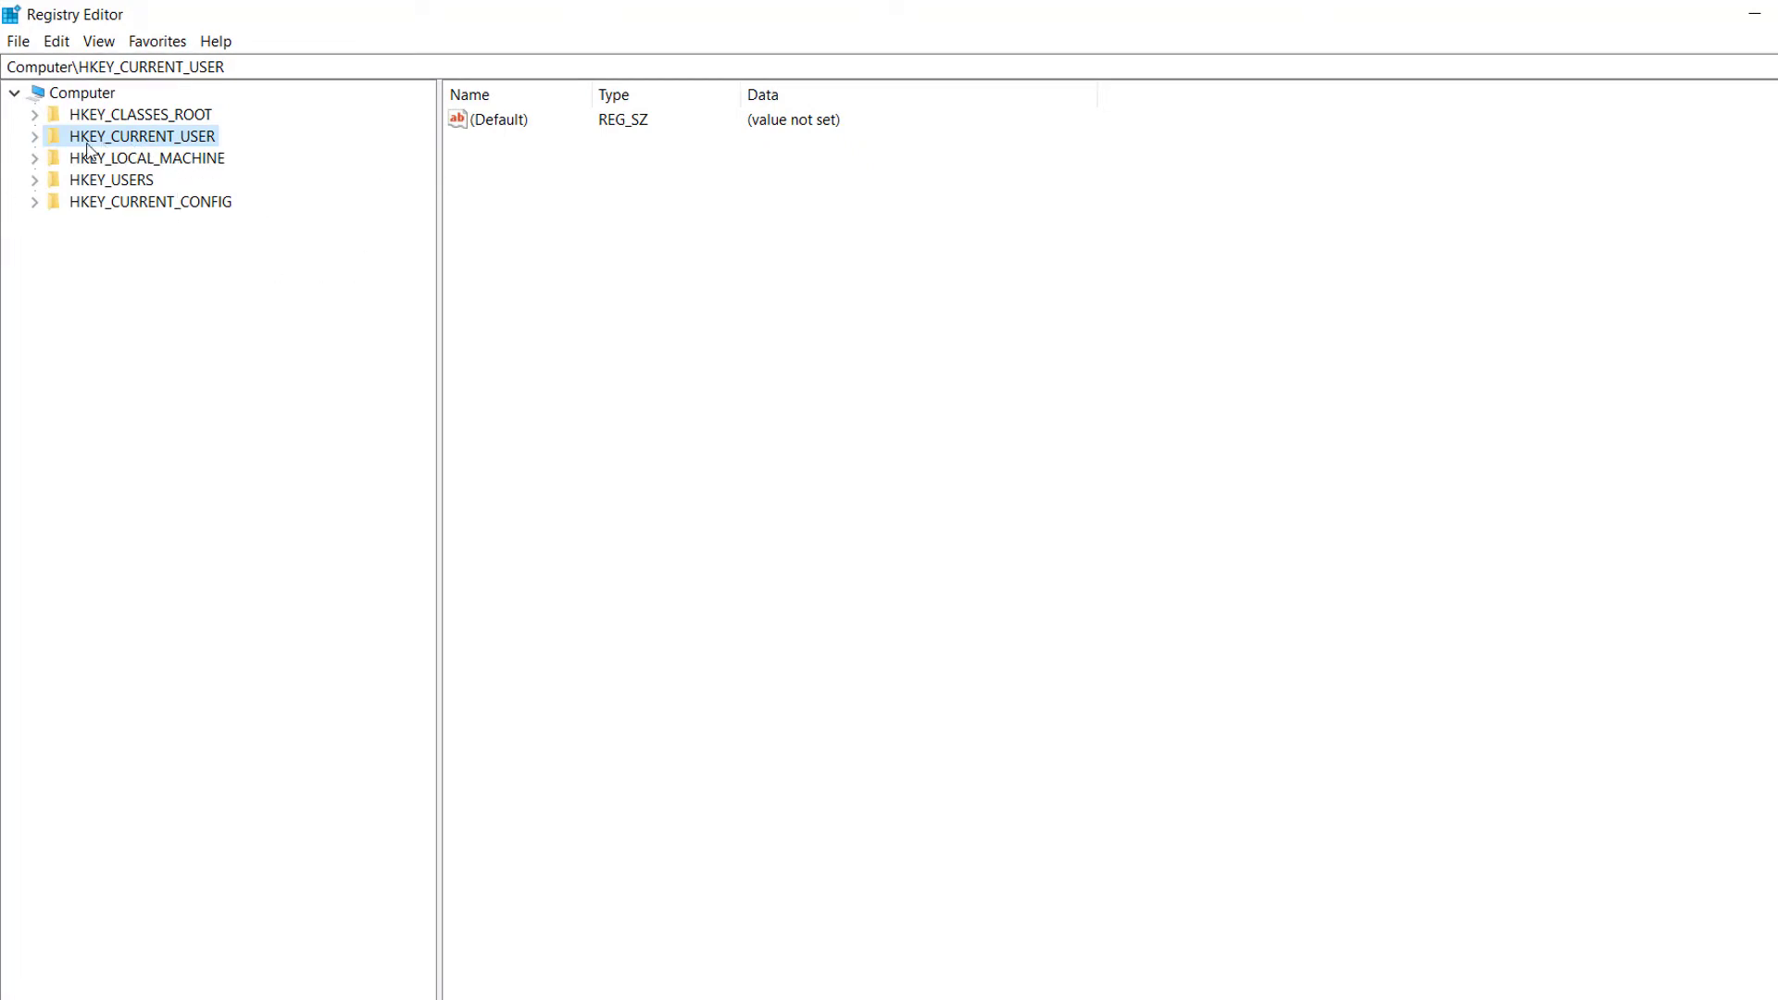
{"action": "left_click", "coordinate": [35, 138]}
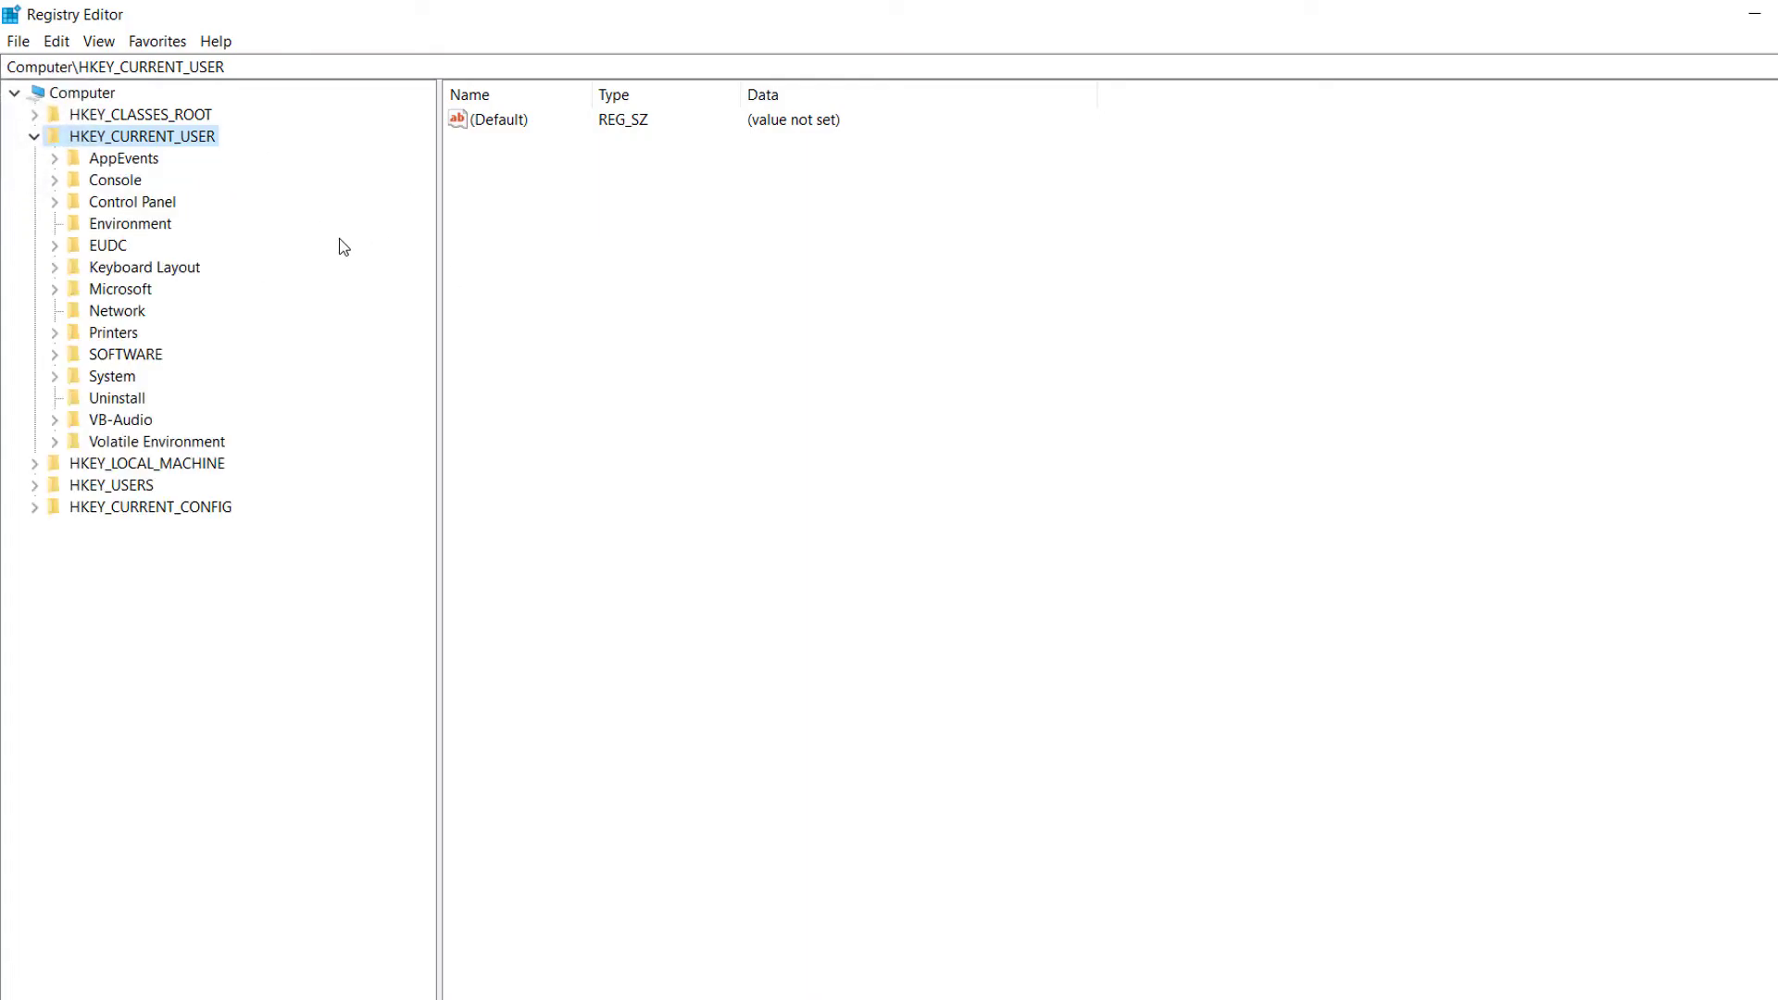
{"action": "left_click", "coordinate": [56, 356]}
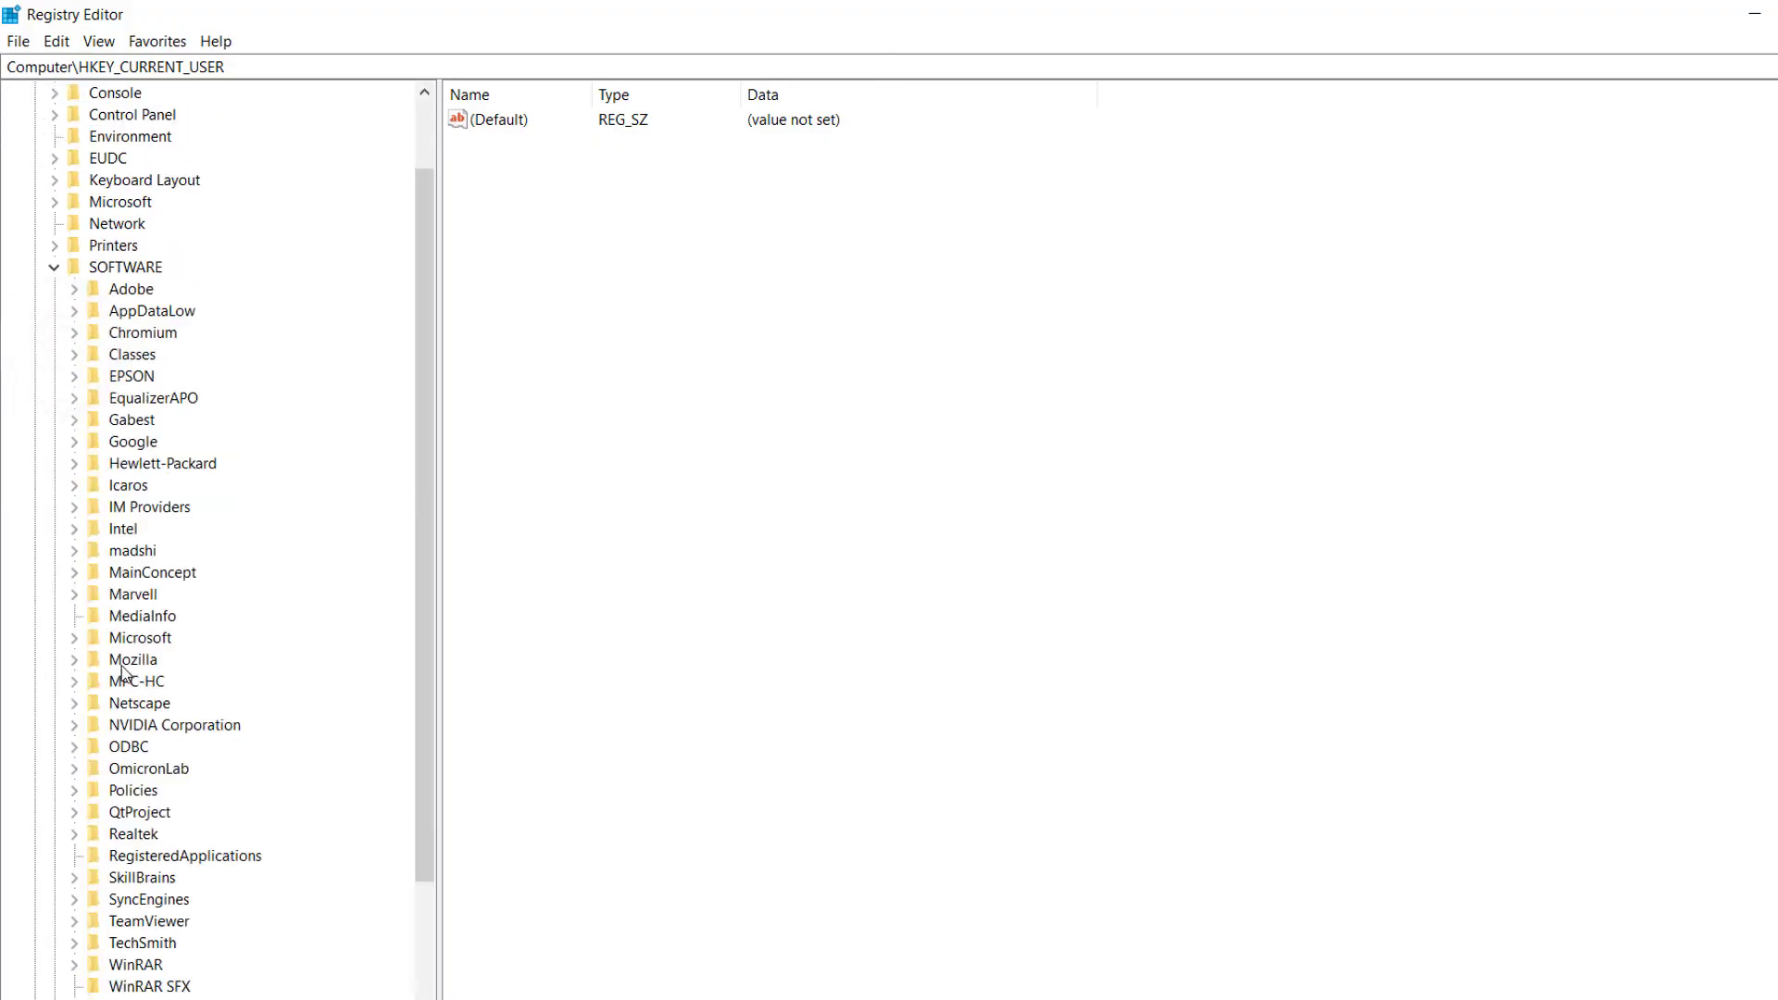
{"action": "left_click", "coordinate": [74, 637]}
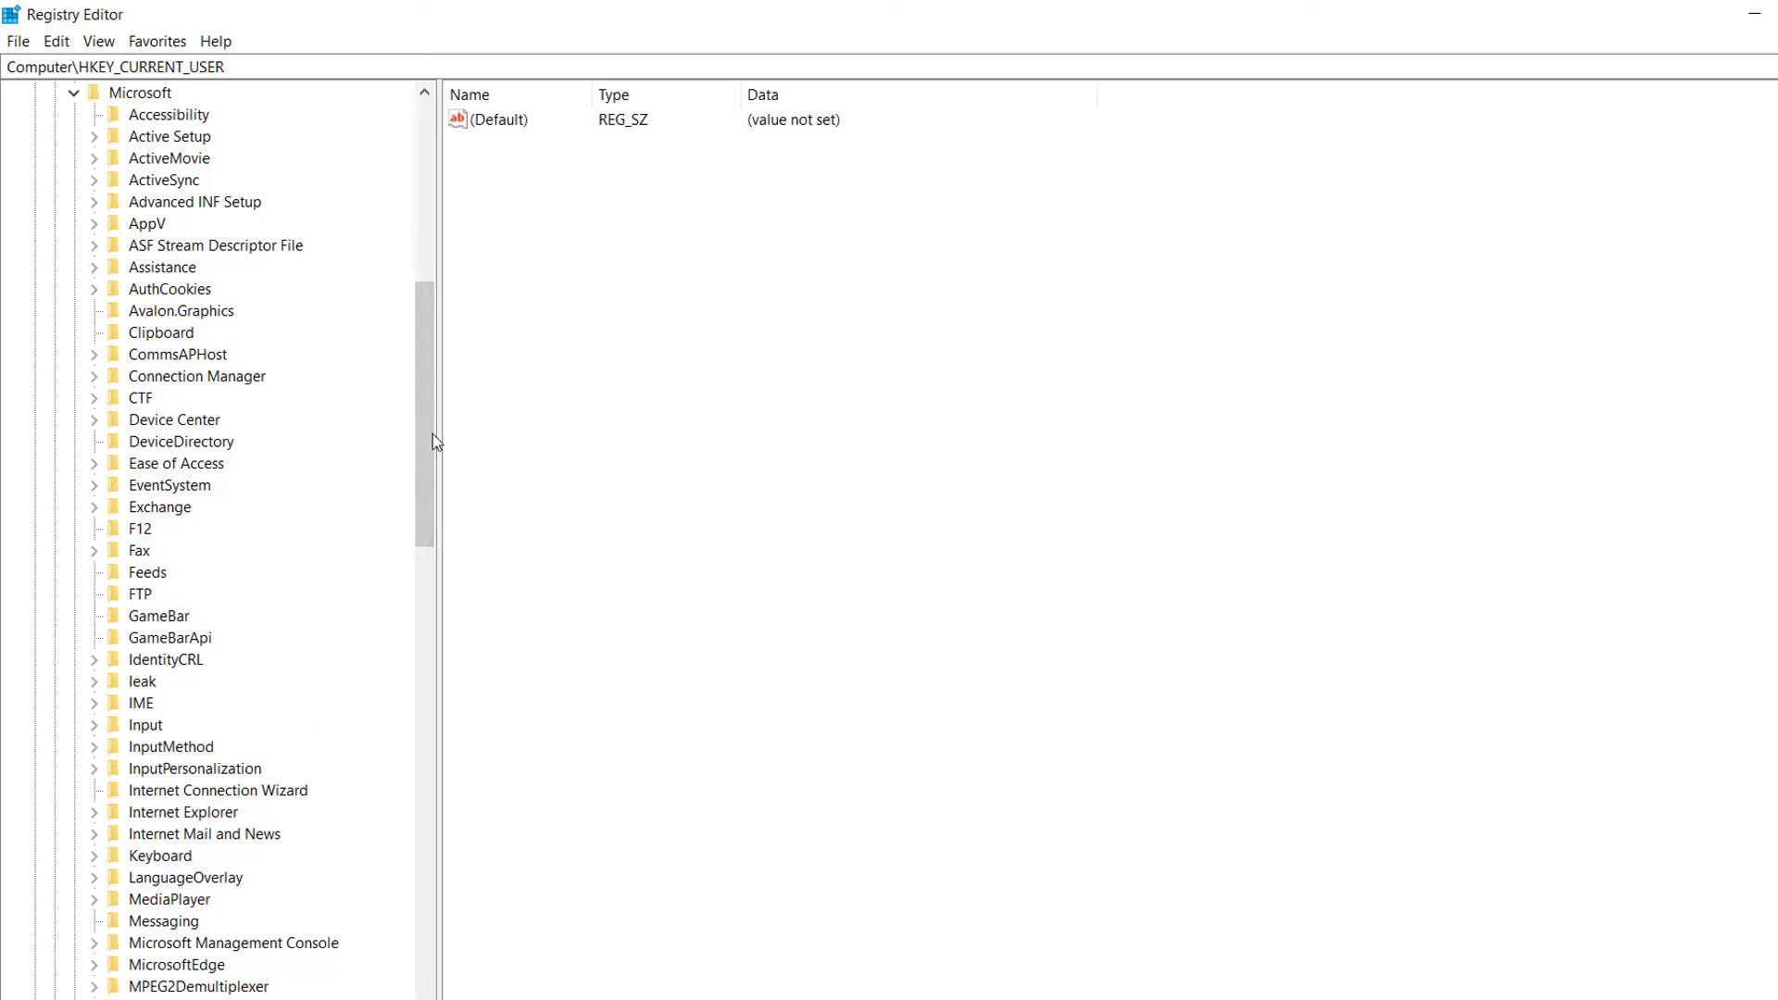
{"action": "left_click_drag", "start_coordinate": [436, 441], "coordinate": [431, 533]}
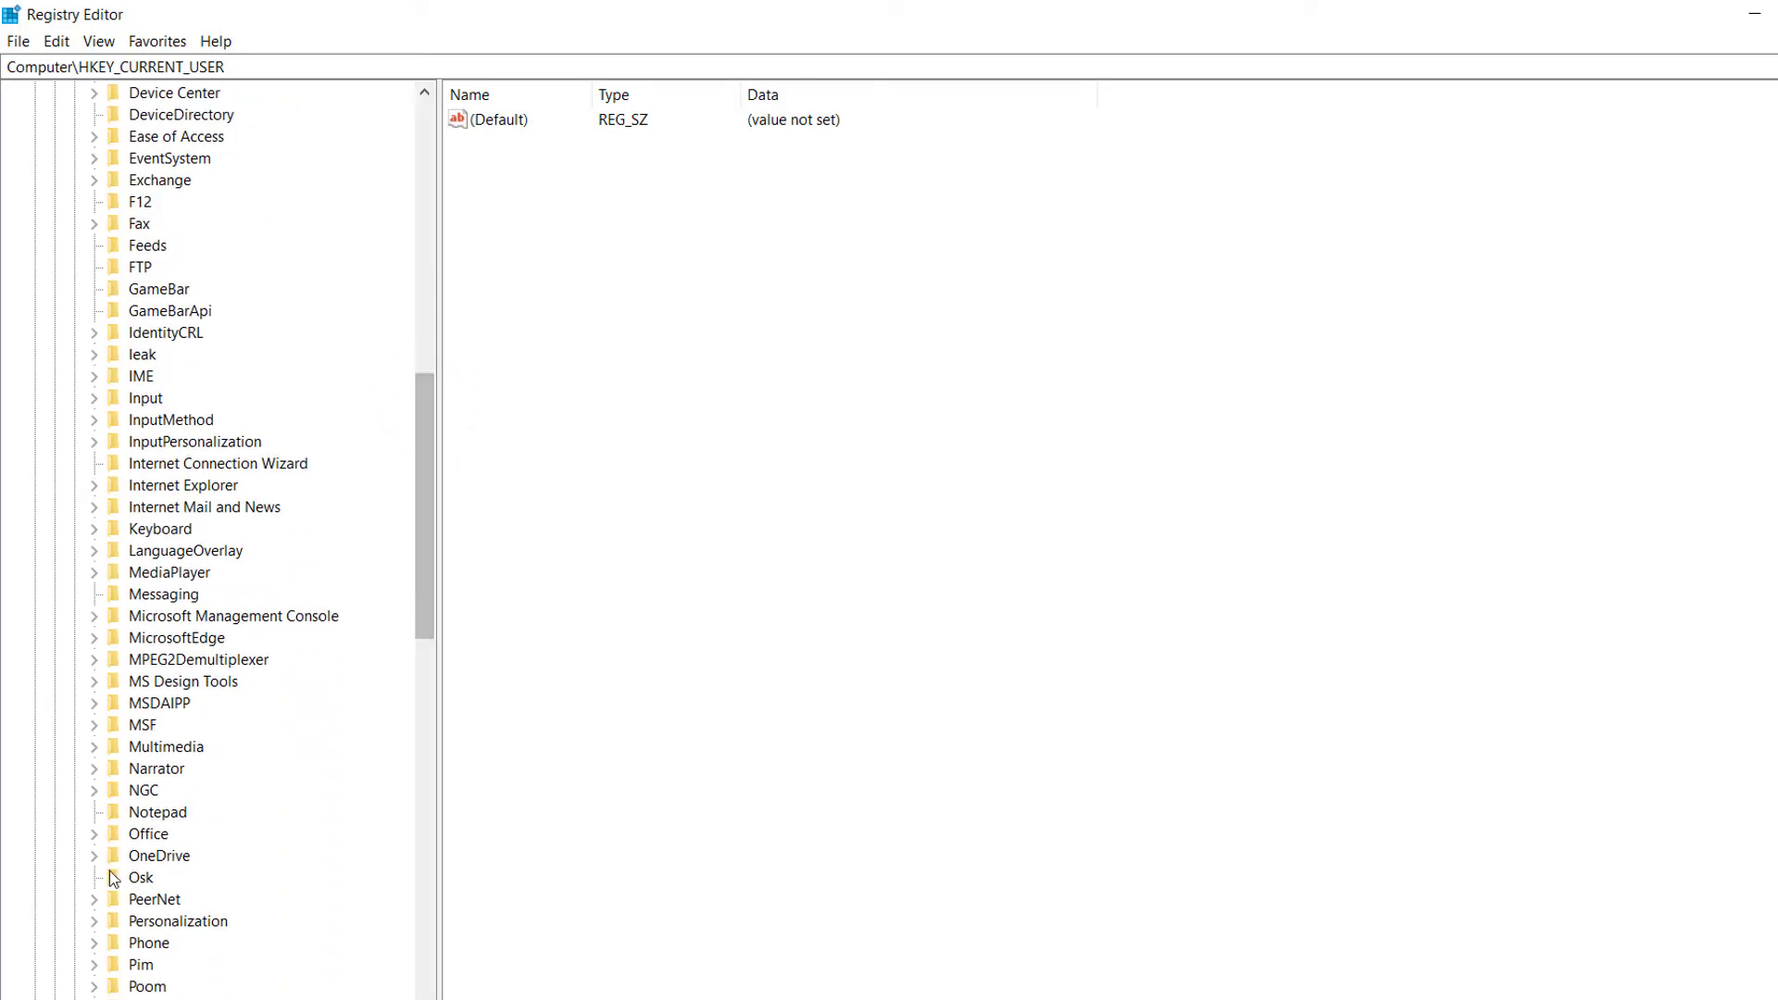
{"action": "left_click", "coordinate": [94, 834]}
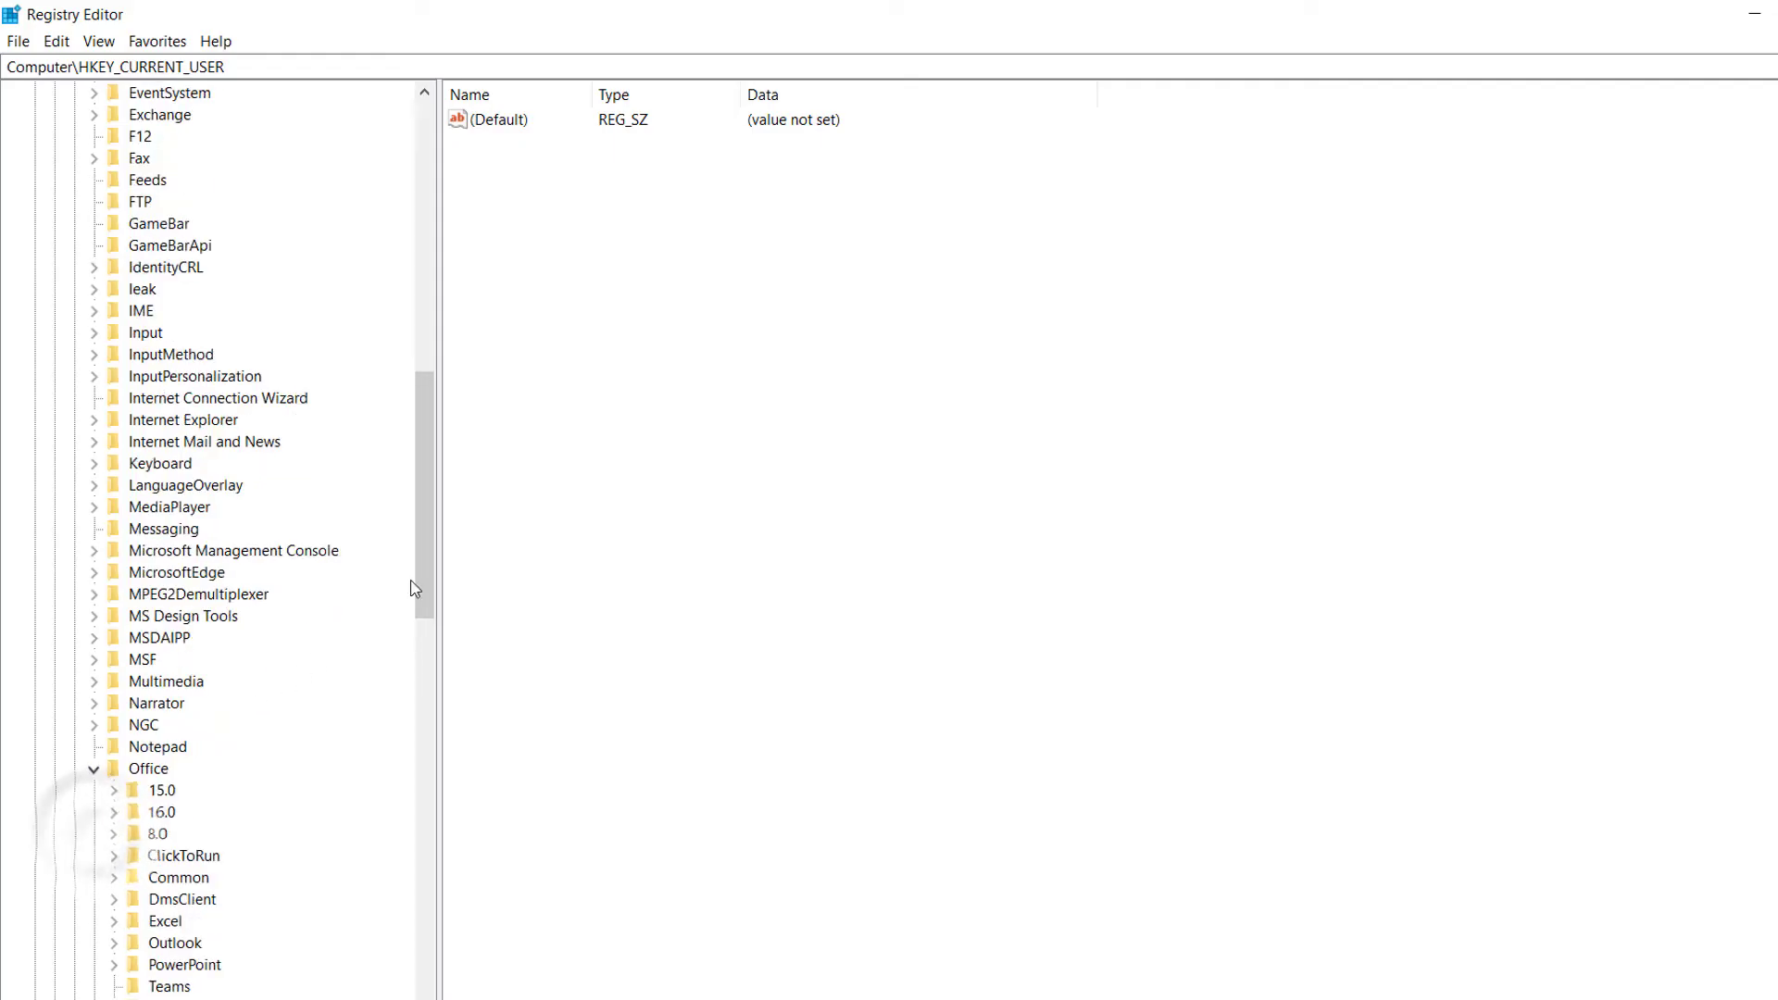
{"action": "left_click_drag", "start_coordinate": [431, 530], "coordinate": [398, 592]}
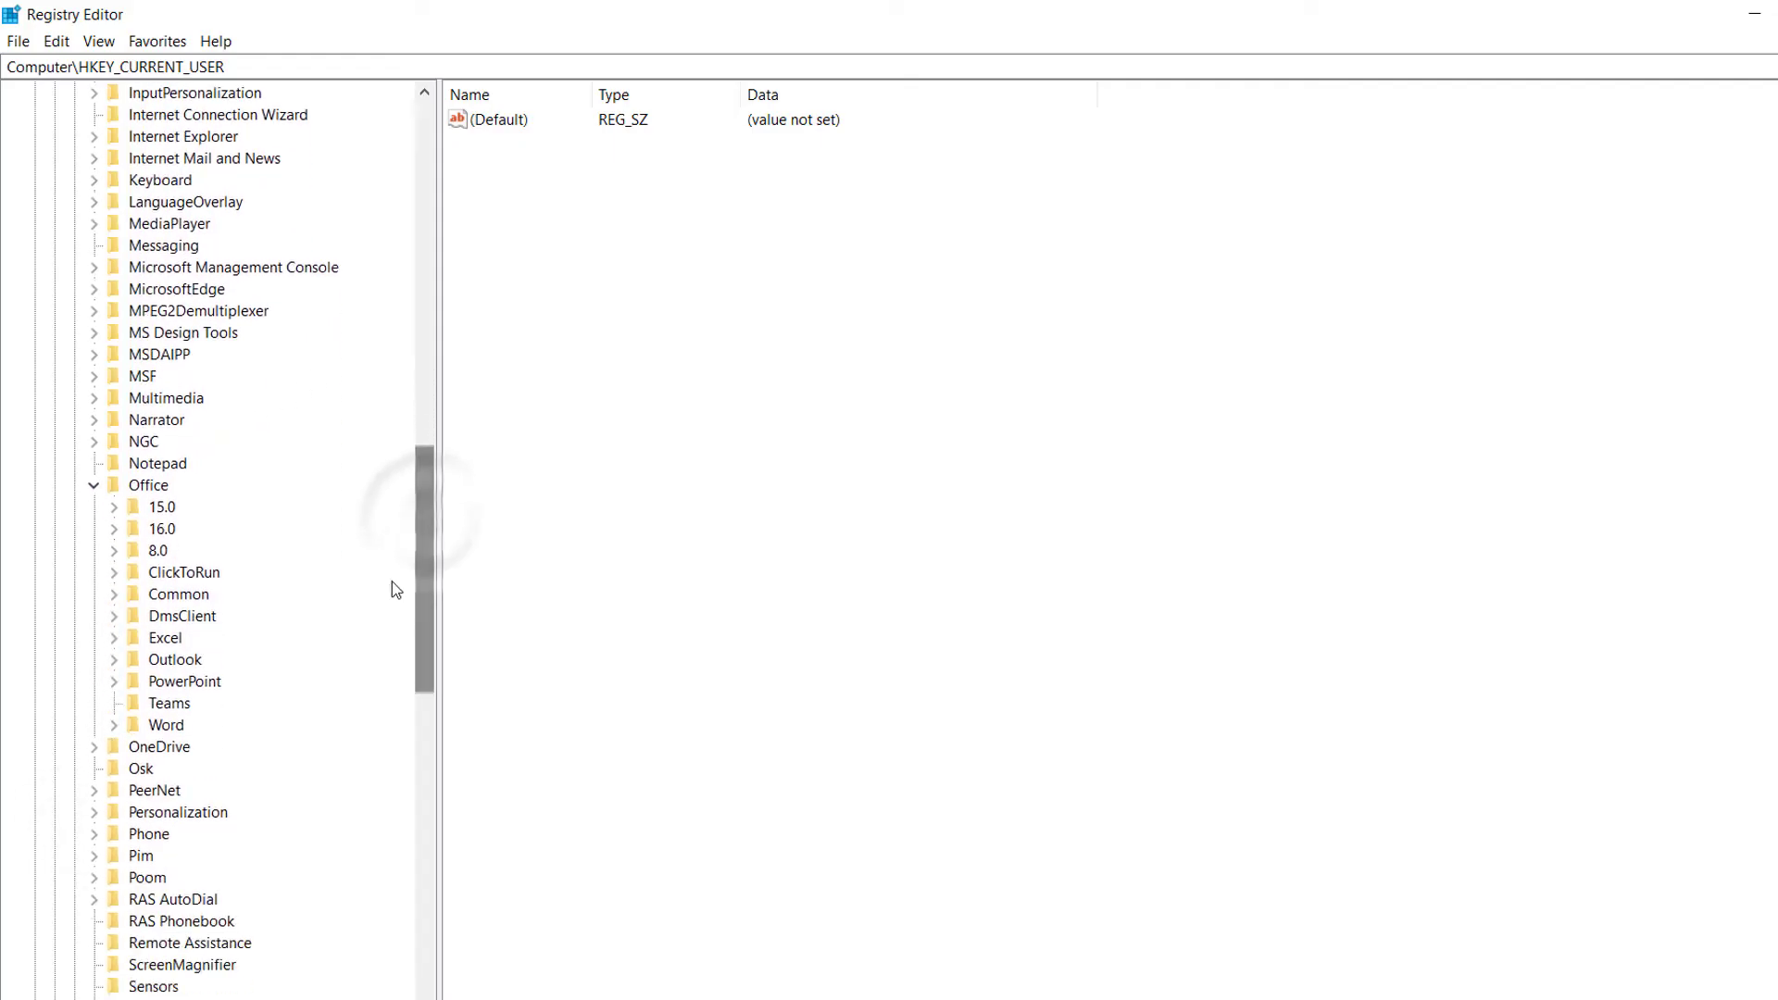
{"action": "right_click", "coordinate": [165, 530]}
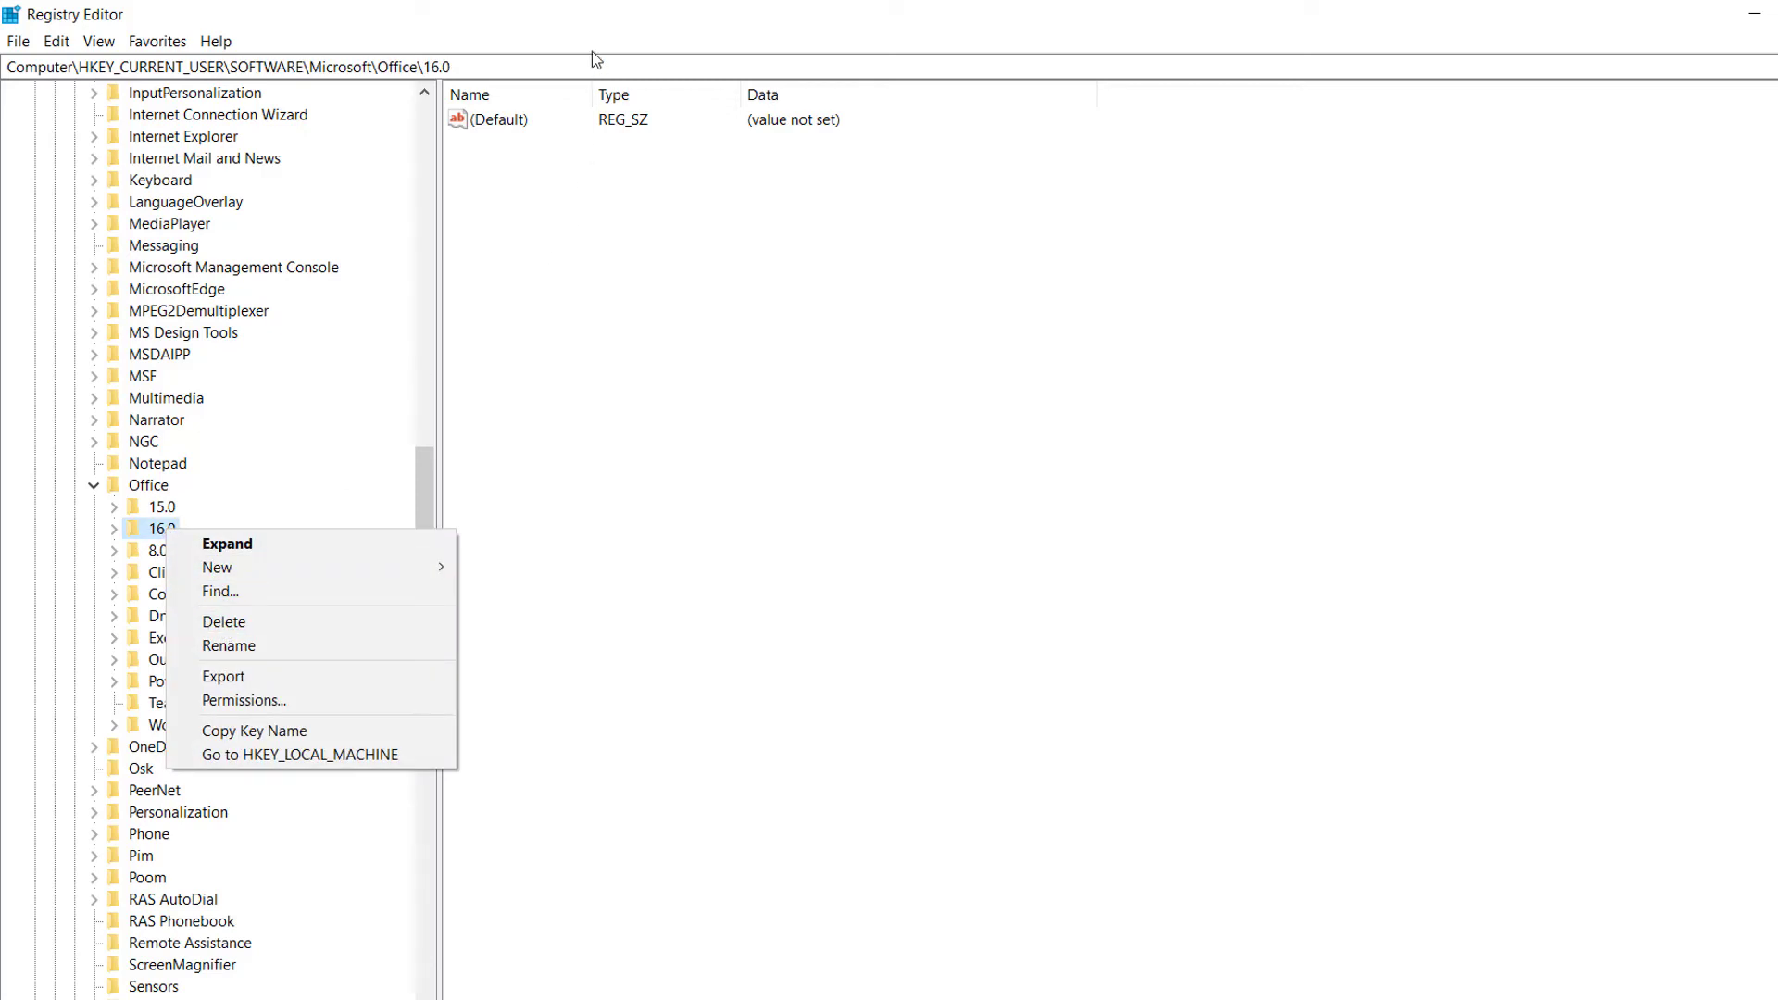
{"action": "left_click", "coordinate": [597, 27]}
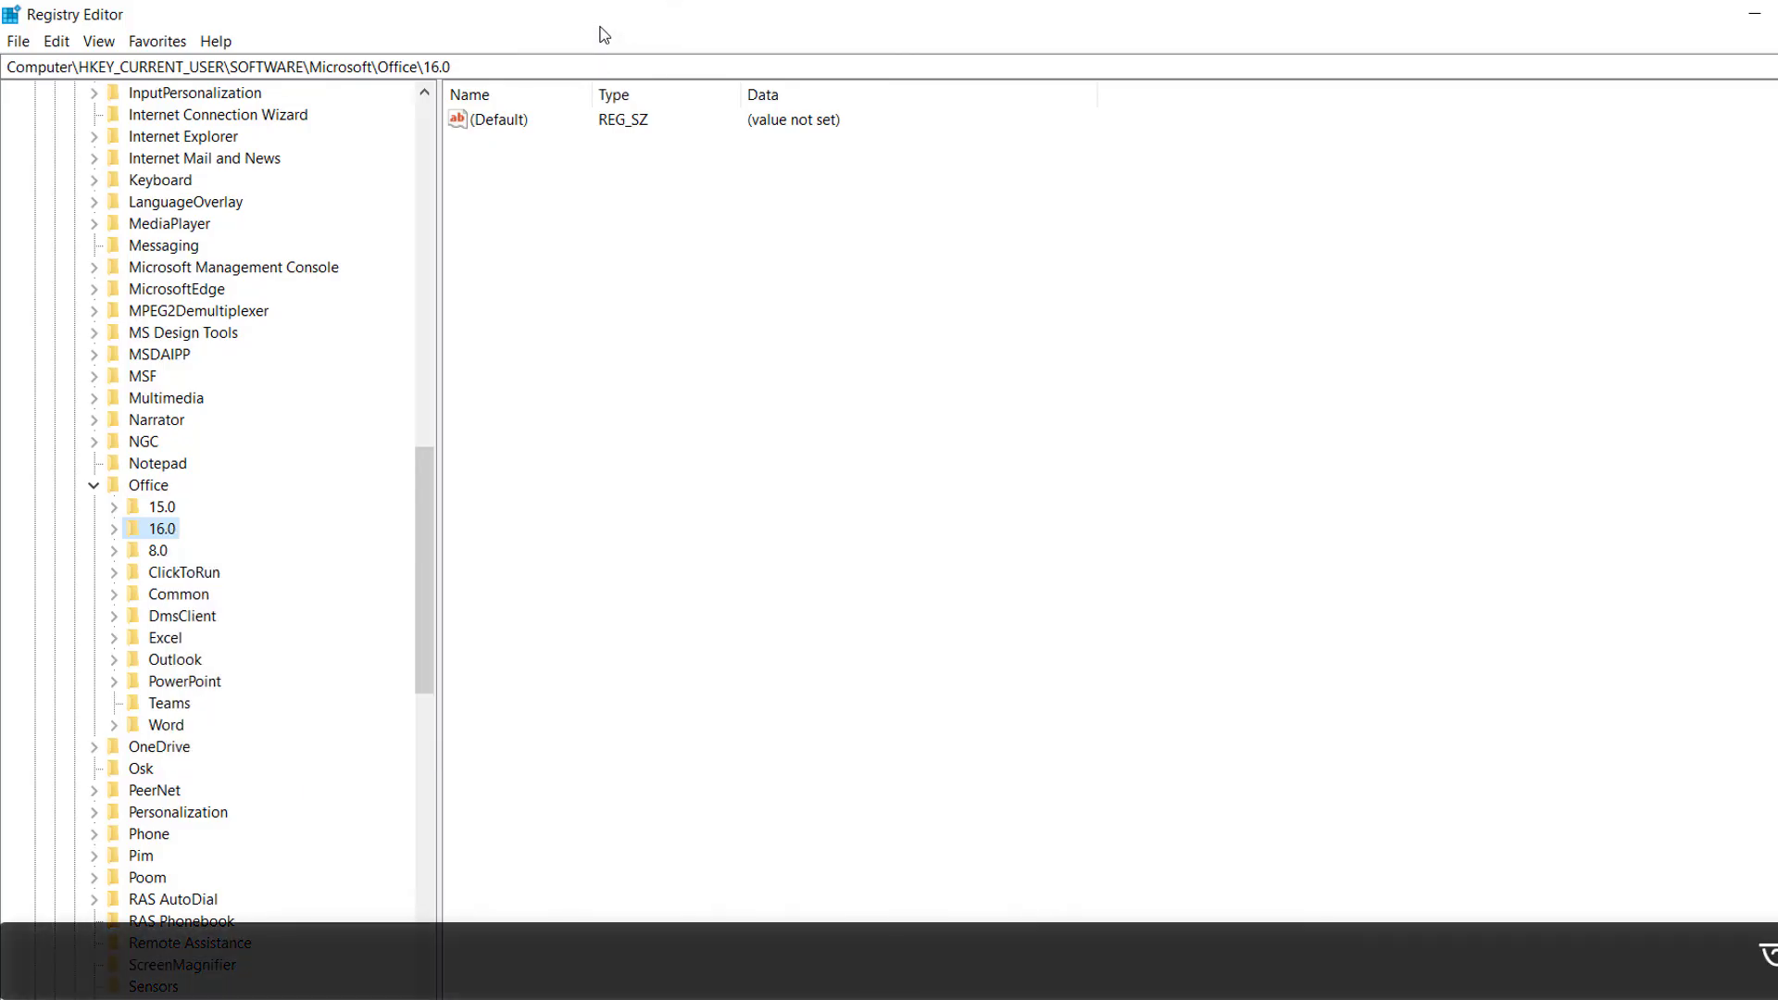